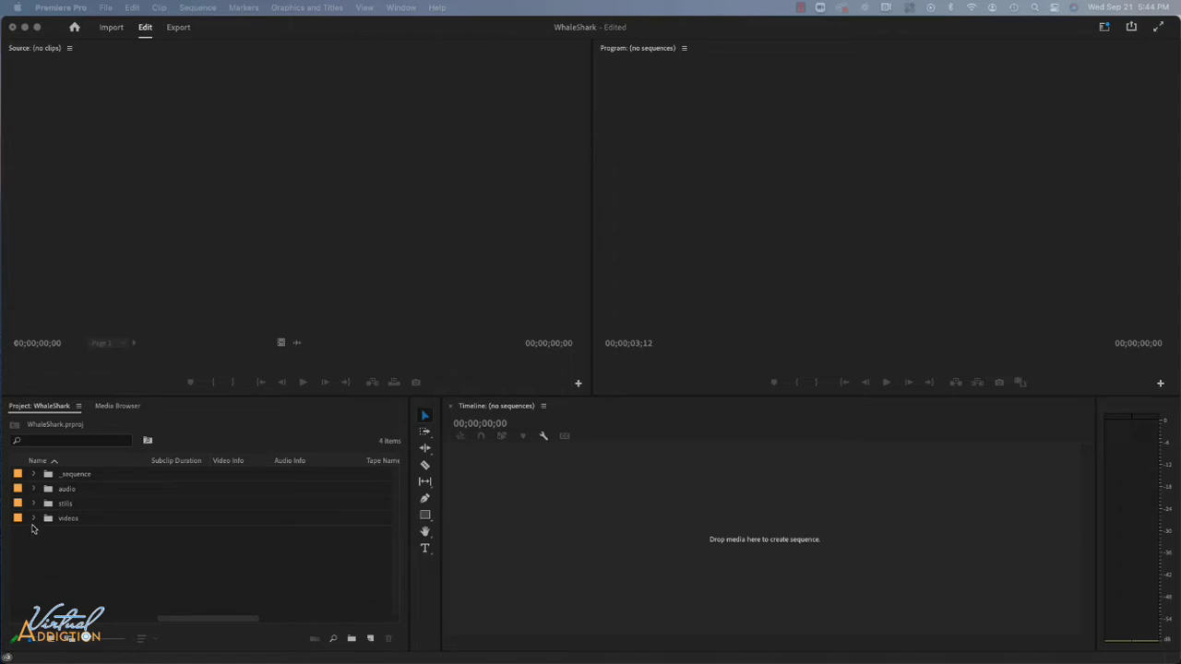
# - Expand the videos bin and create a new sequence from IMG_1951.MP4
pyautogui.click(33, 522)
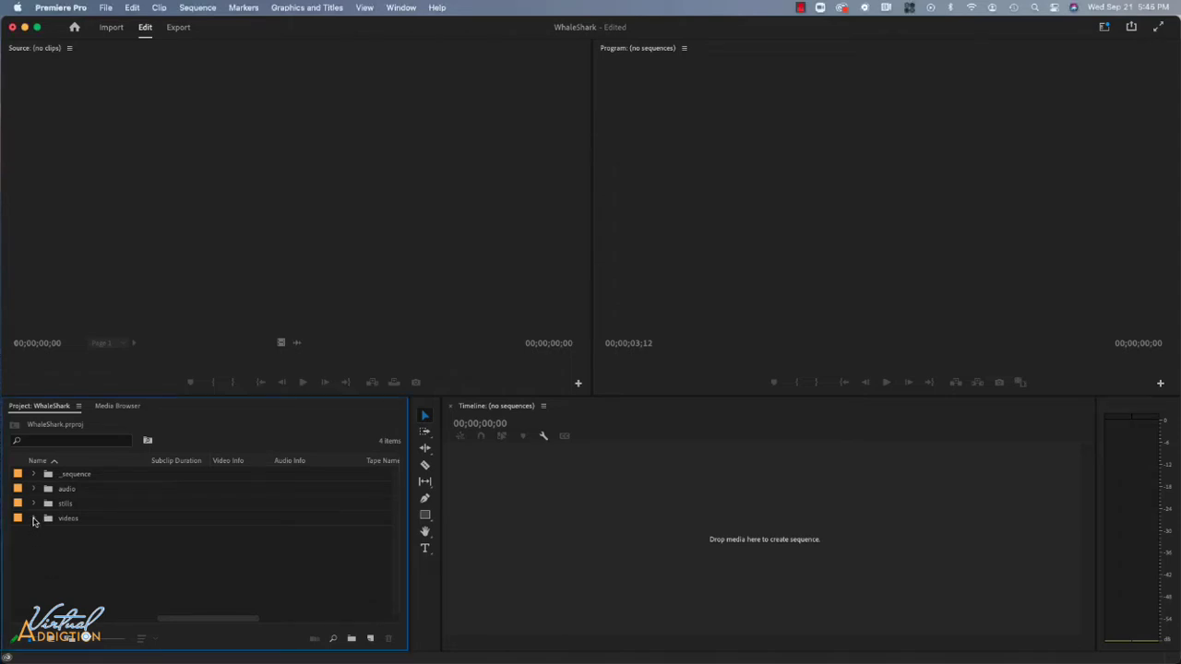
pyautogui.click(33, 519)
pyautogui.scroll(-3, 92, 540)
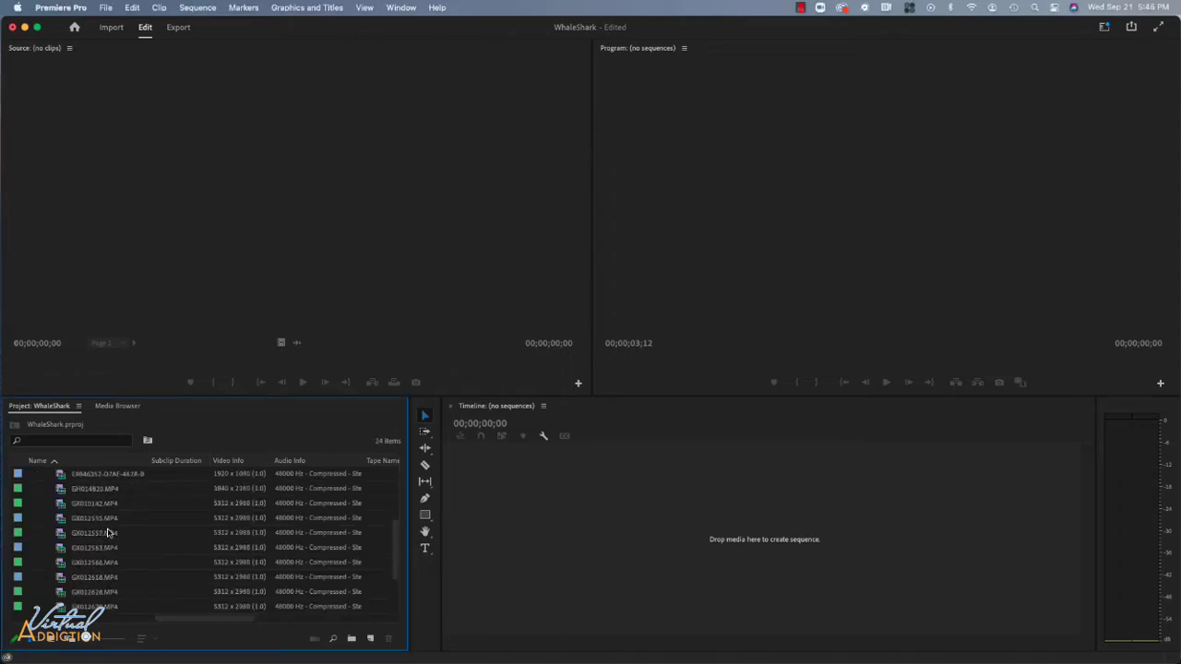
pyautogui.scroll(1, 65, 553)
pyautogui.scroll(-1, 59, 561)
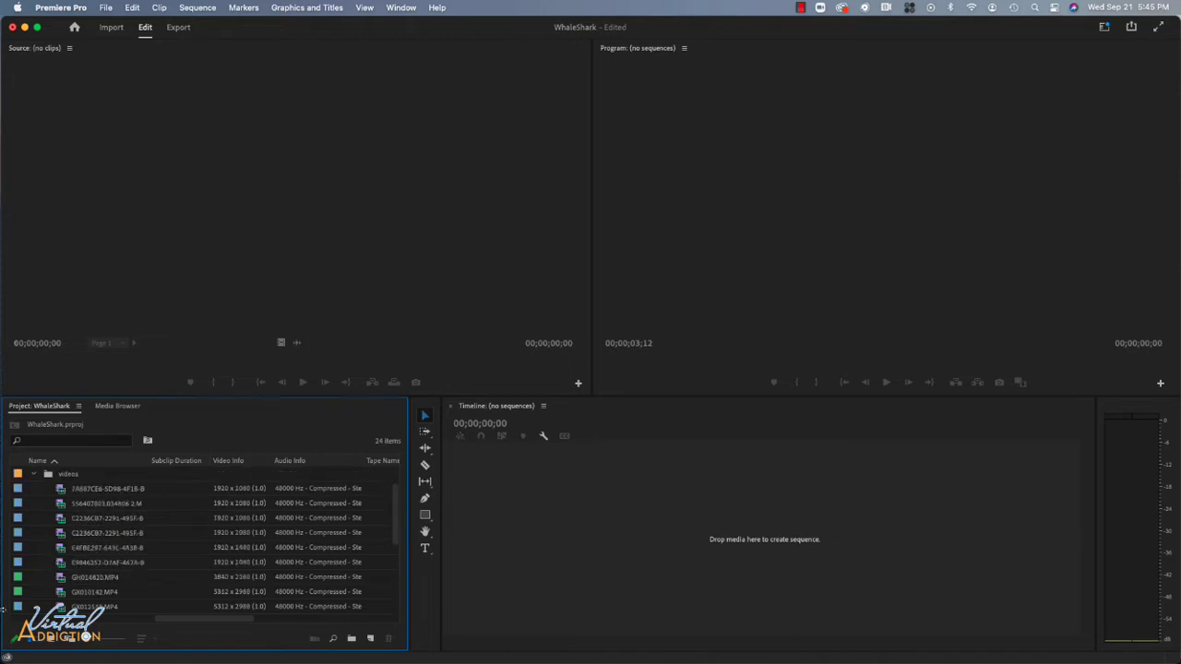
pyautogui.scroll(-1, 131, 581)
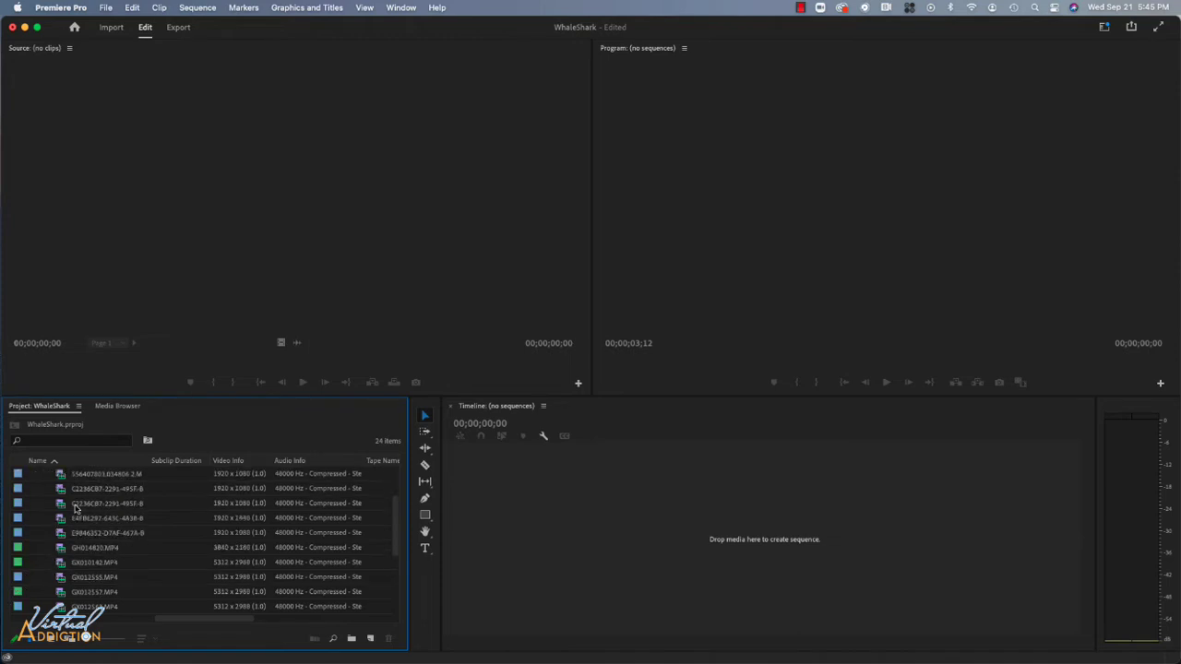
pyautogui.scroll(-3, 111, 563)
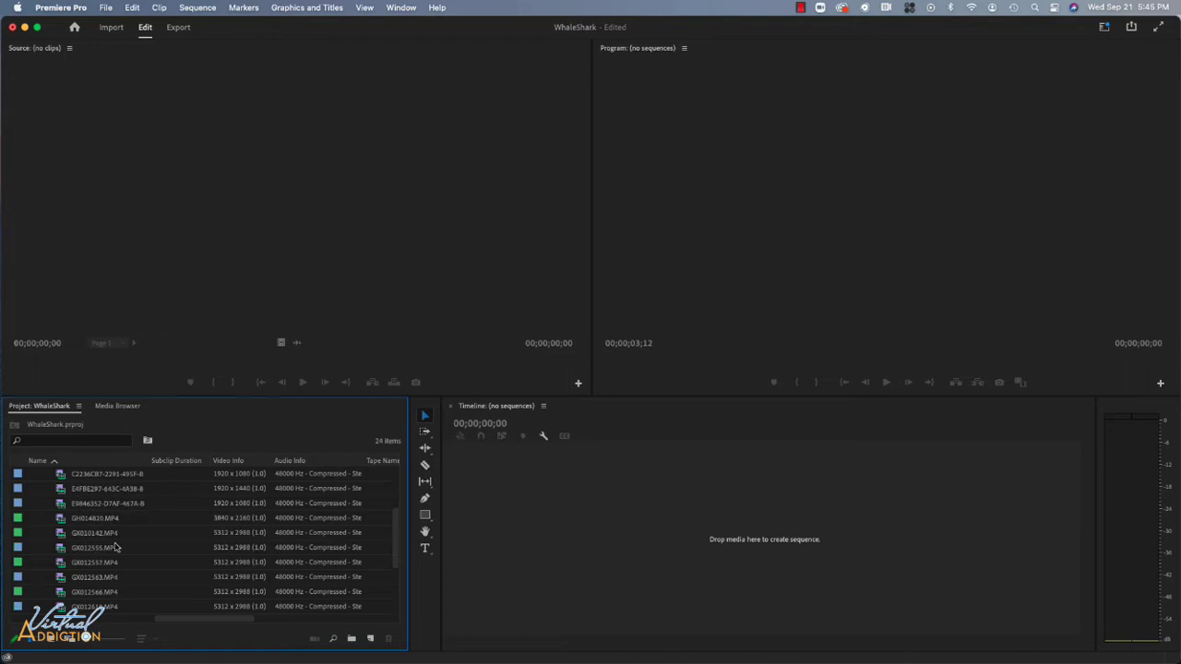
pyautogui.scroll(-7, 114, 546)
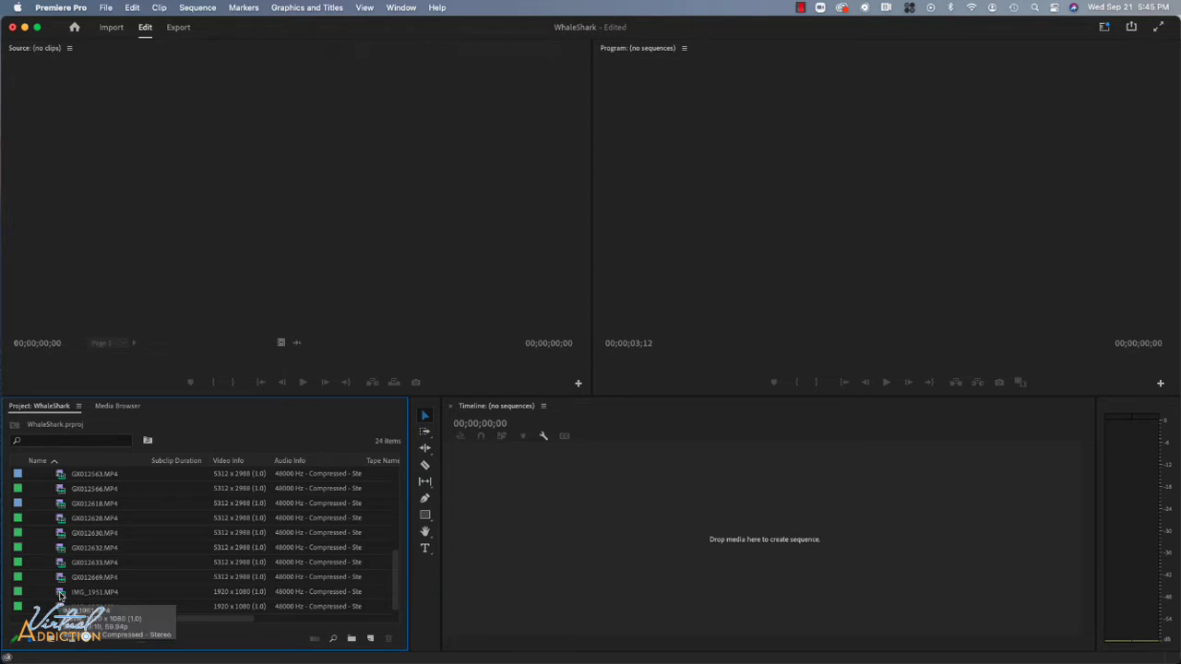
pyautogui.moveTo(85, 596); pyautogui.dragTo(555, 528)
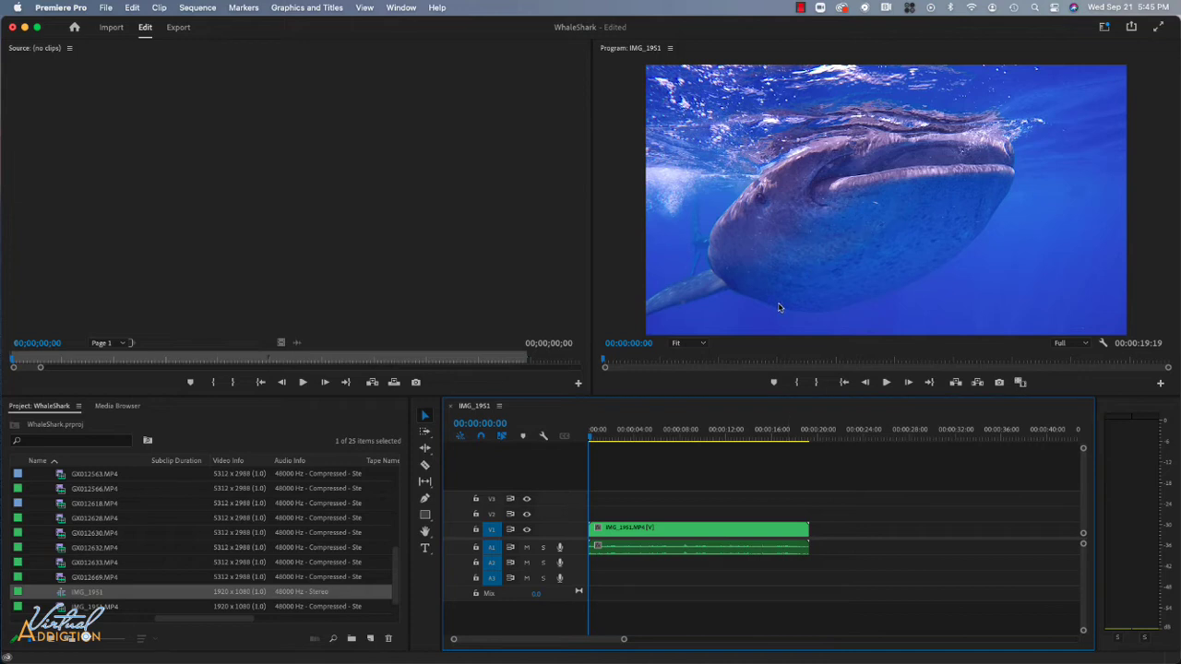
# - Load GX012633.MP4 as the source, place it directly after the IMG_1951 clip in the sequence, and preview it
pyautogui.doubleClick(88, 563)
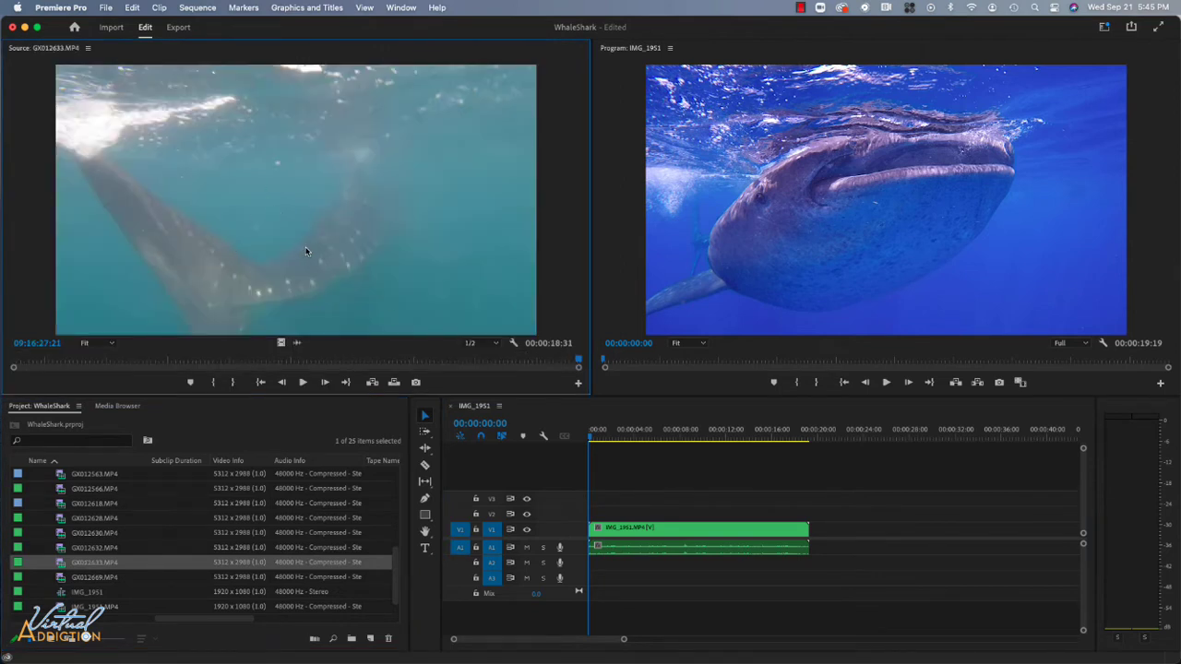
pyautogui.moveTo(291, 234); pyautogui.dragTo(816, 546)
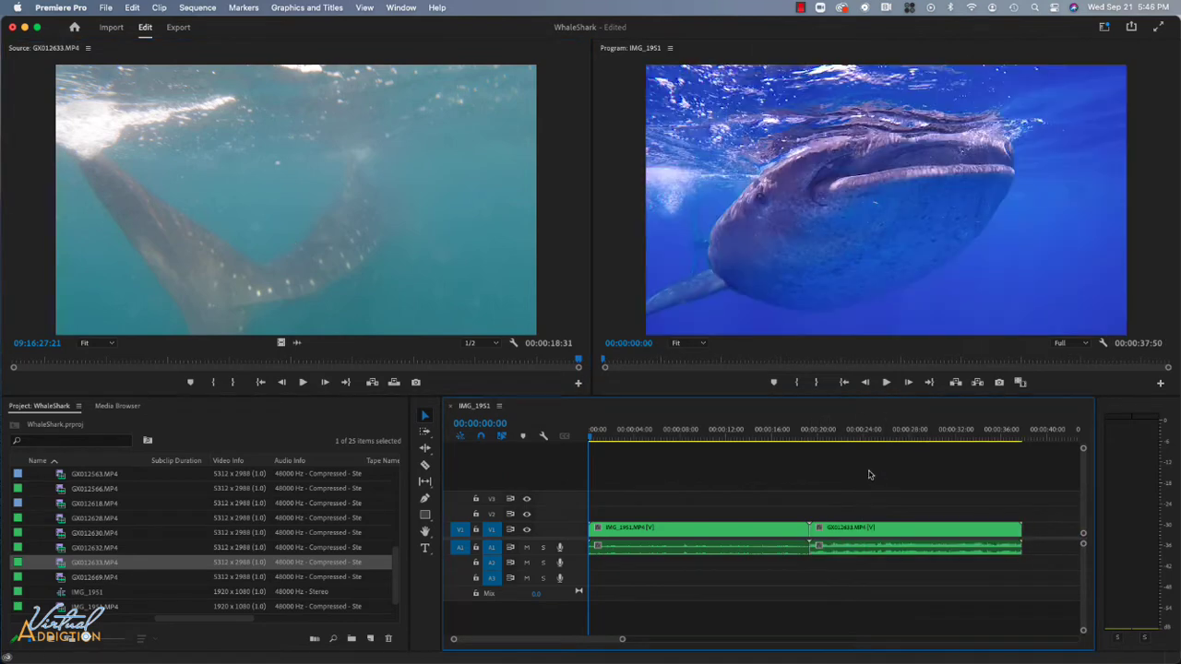
pyautogui.click(875, 435)
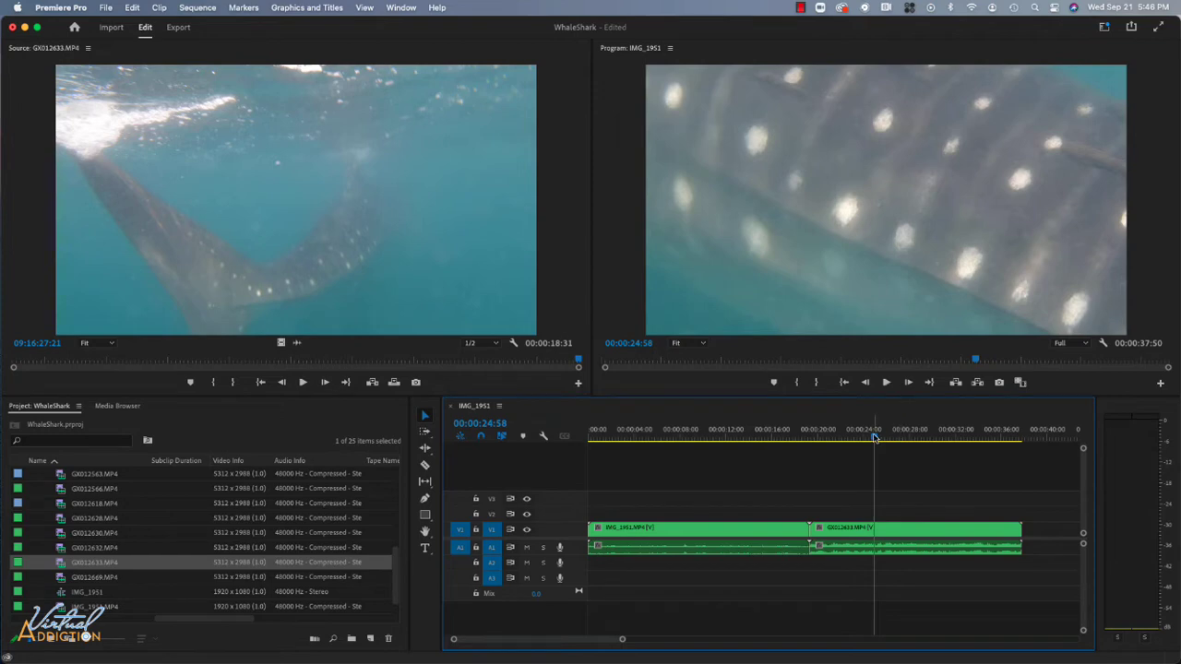
# - Scale the GX012633.MP4 clip to frame size and compare it with the IMG_1951 clip
pyautogui.click(905, 531)
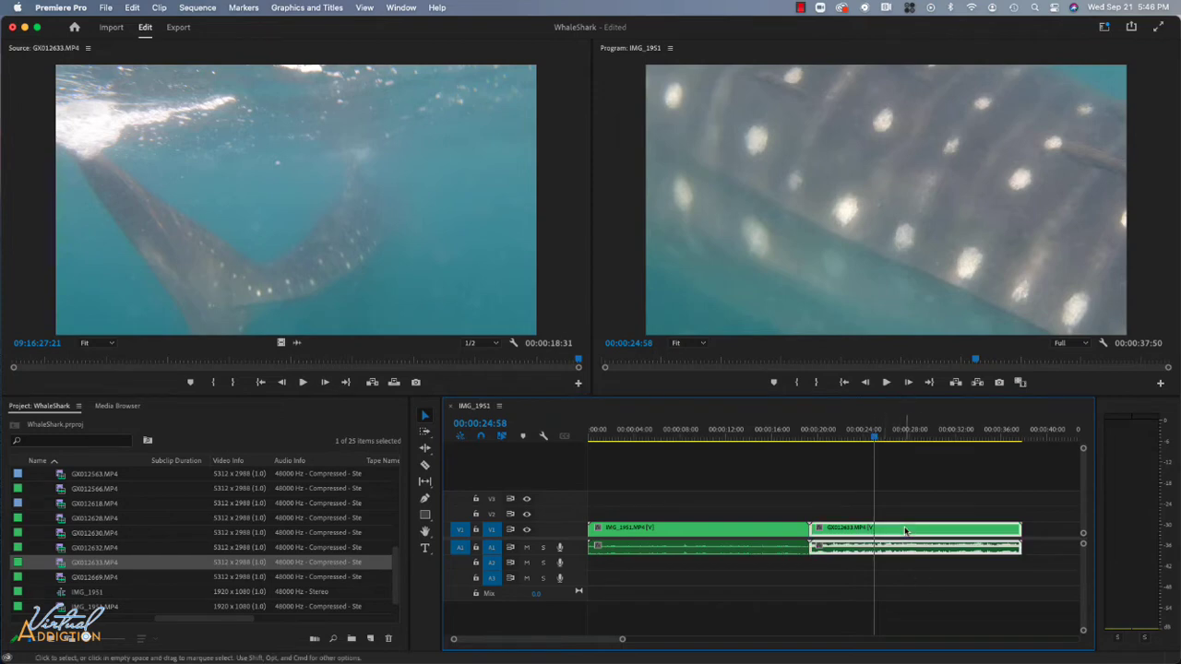
pyautogui.rightClick(905, 531)
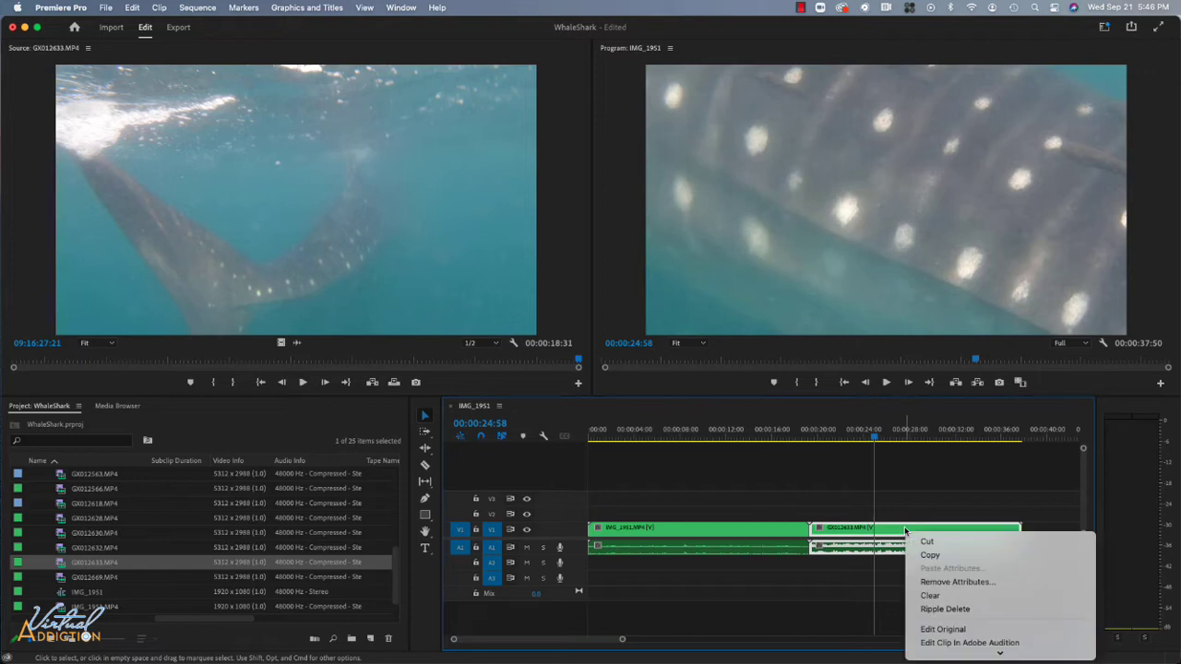
pyautogui.moveTo(955, 660)
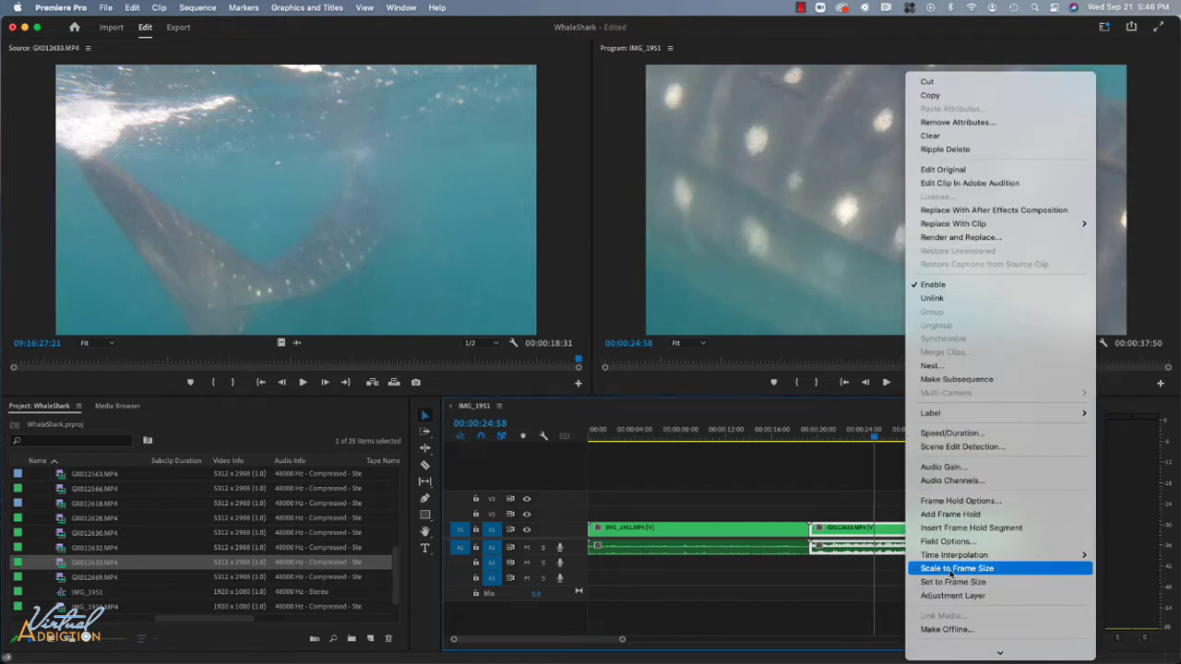
pyautogui.click(952, 570)
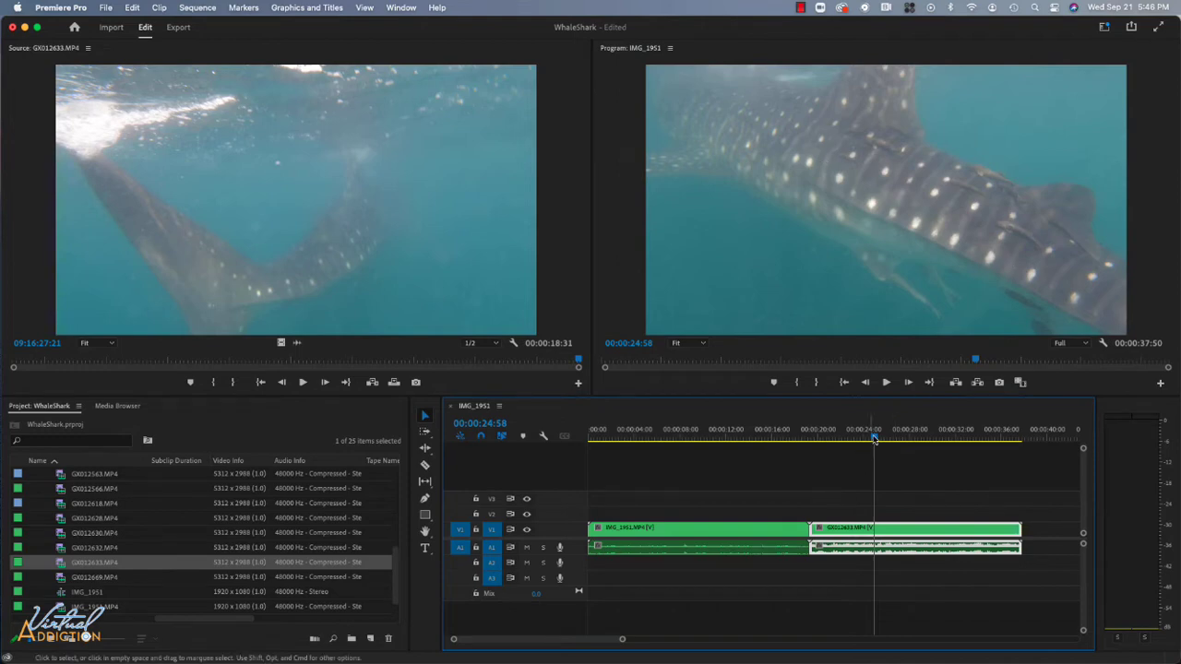
pyautogui.click(758, 446)
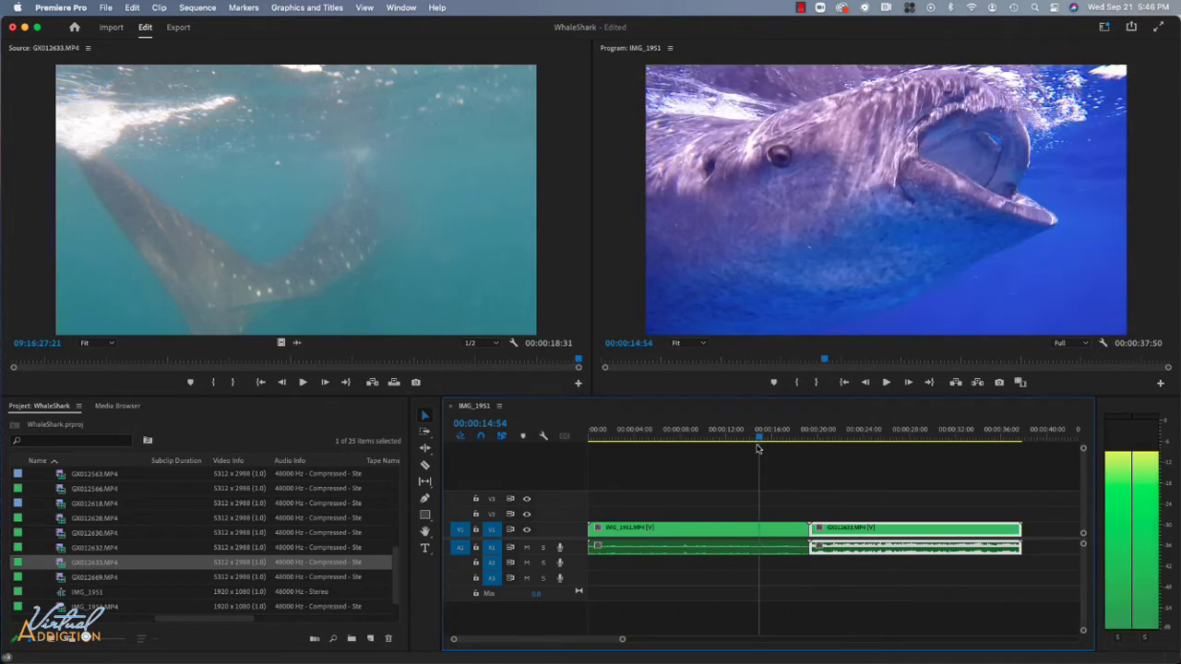
pyautogui.moveTo(758, 447); pyautogui.dragTo(756, 447)
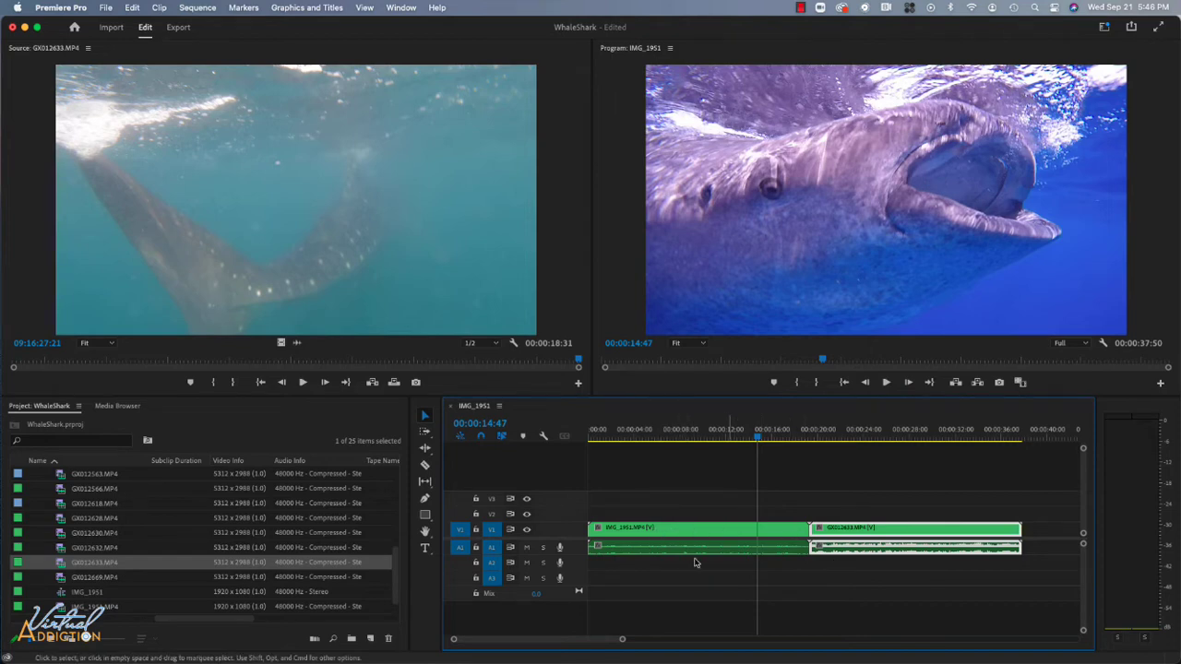
# - Turn off the A1 source patch, place only the video of GX012632.MP4 at the end of V1, and preview it at 00:00:44:11
pyautogui.click(466, 532)
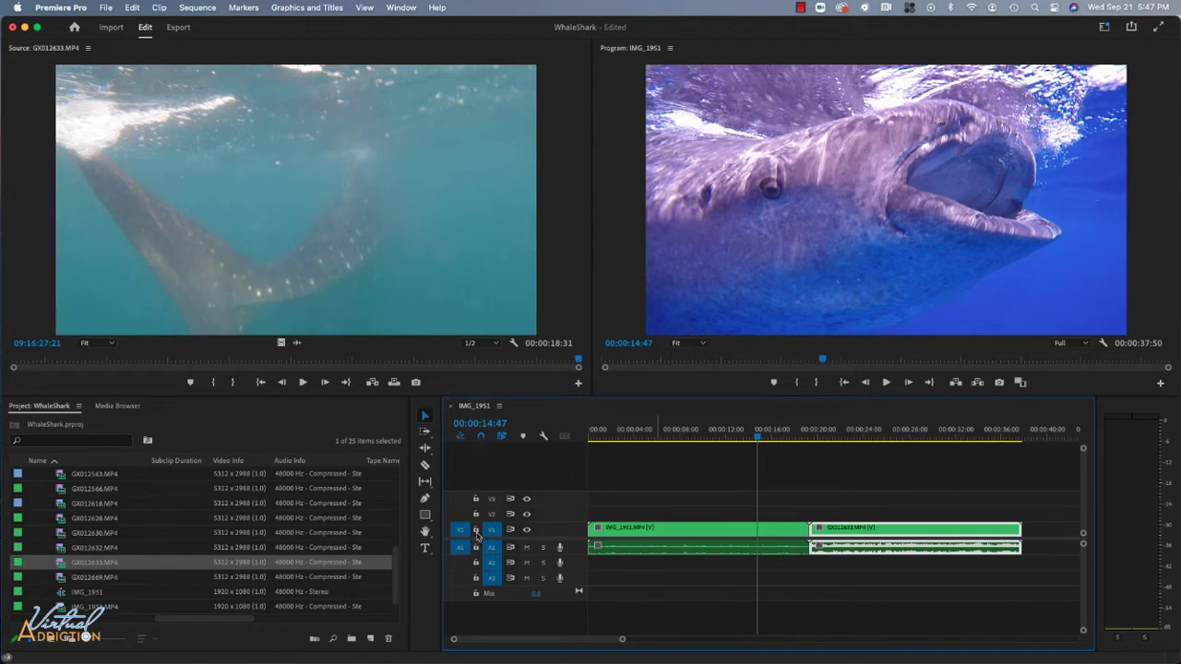
pyautogui.click(461, 549)
pyautogui.click(461, 548)
pyautogui.doubleClick(85, 549)
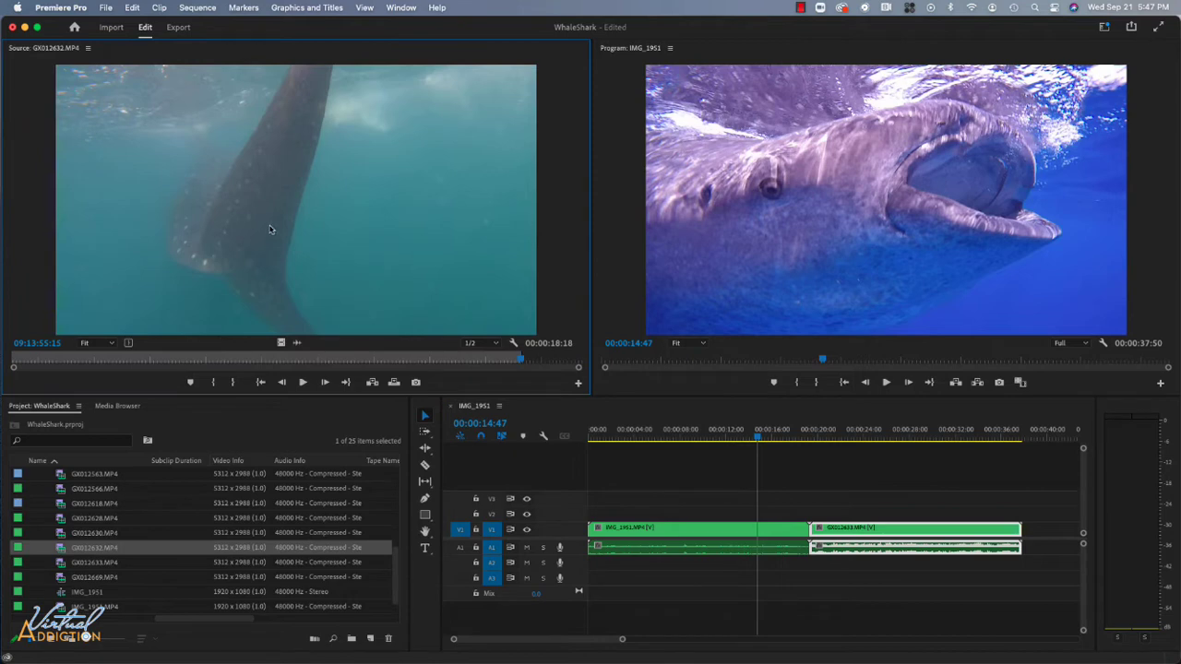
pyautogui.moveTo(264, 227); pyautogui.dragTo(1015, 528)
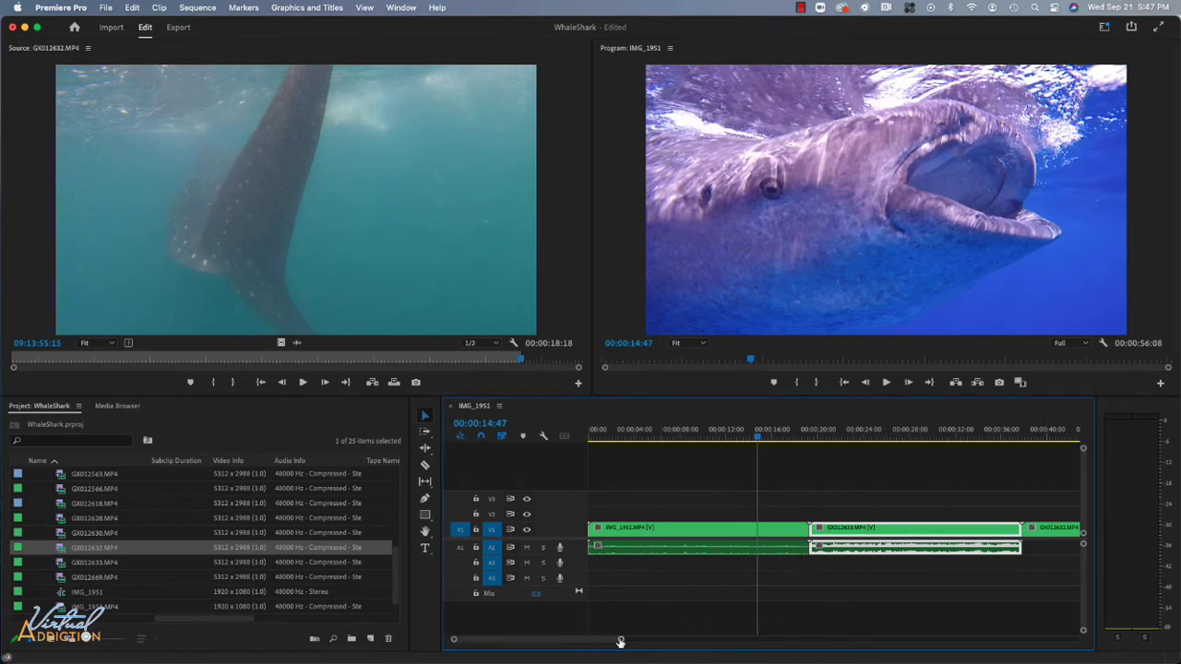
pyautogui.moveTo(620, 642); pyautogui.dragTo(709, 646)
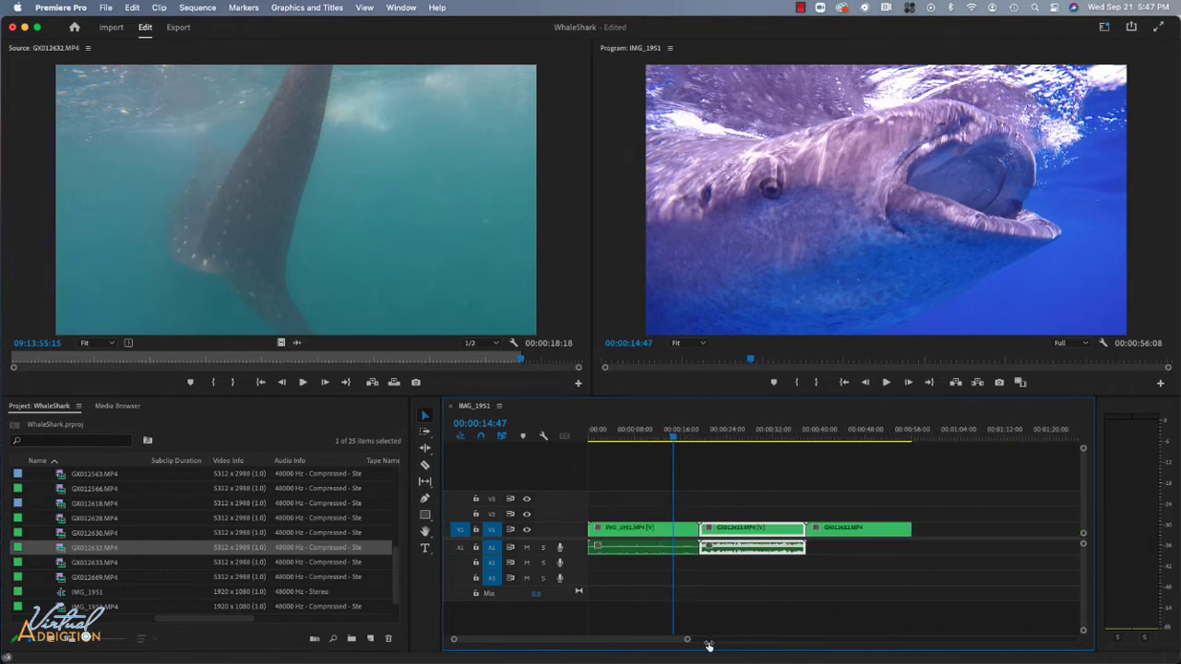
pyautogui.click(844, 433)
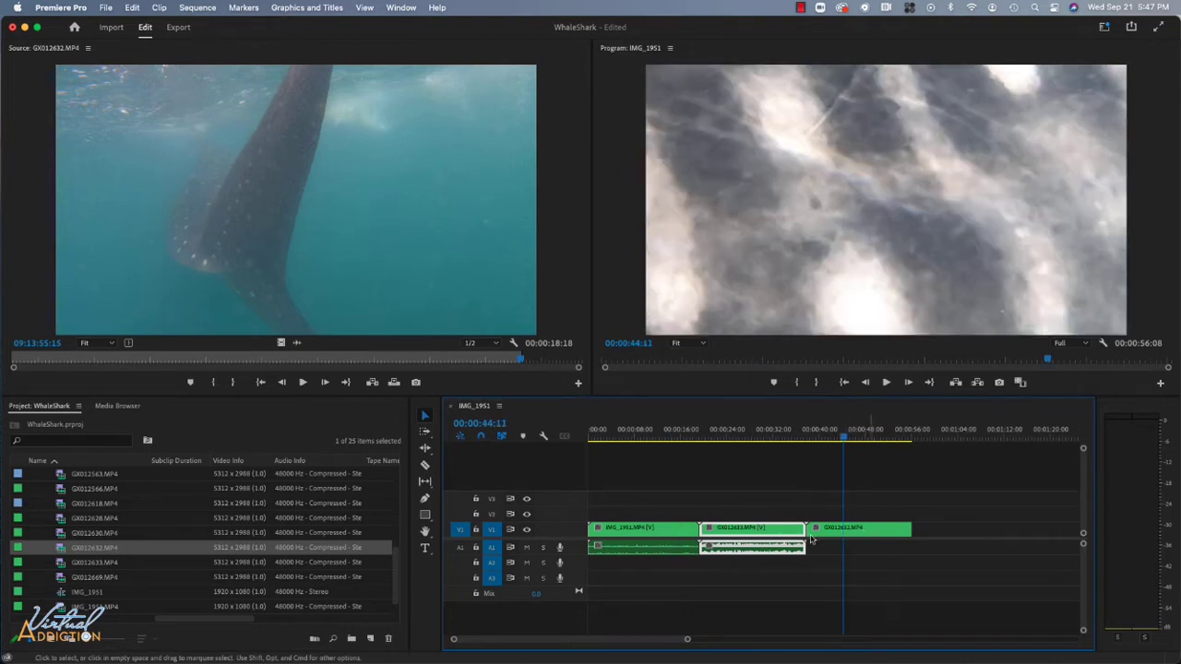
# - Enable the A1 source patch, disable the V1 source patch, and place only the audio of GX012632.MP4 at the end of the sequence
pyautogui.click(460, 548)
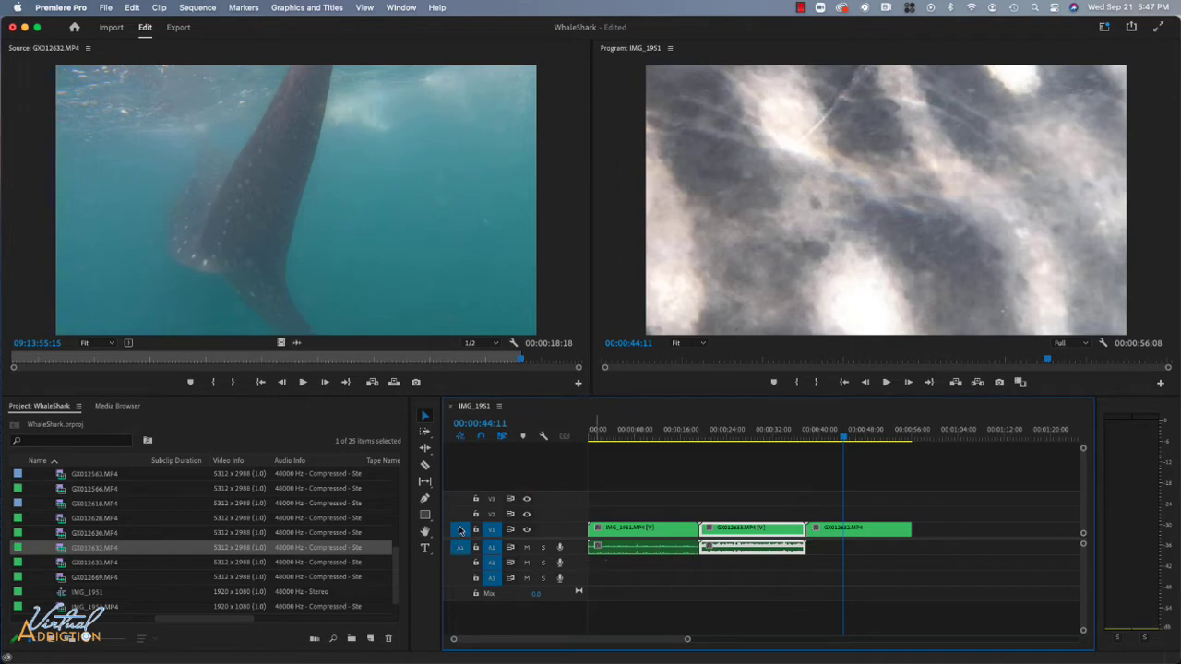
pyautogui.click(459, 530)
pyautogui.moveTo(295, 272); pyautogui.dragTo(948, 553)
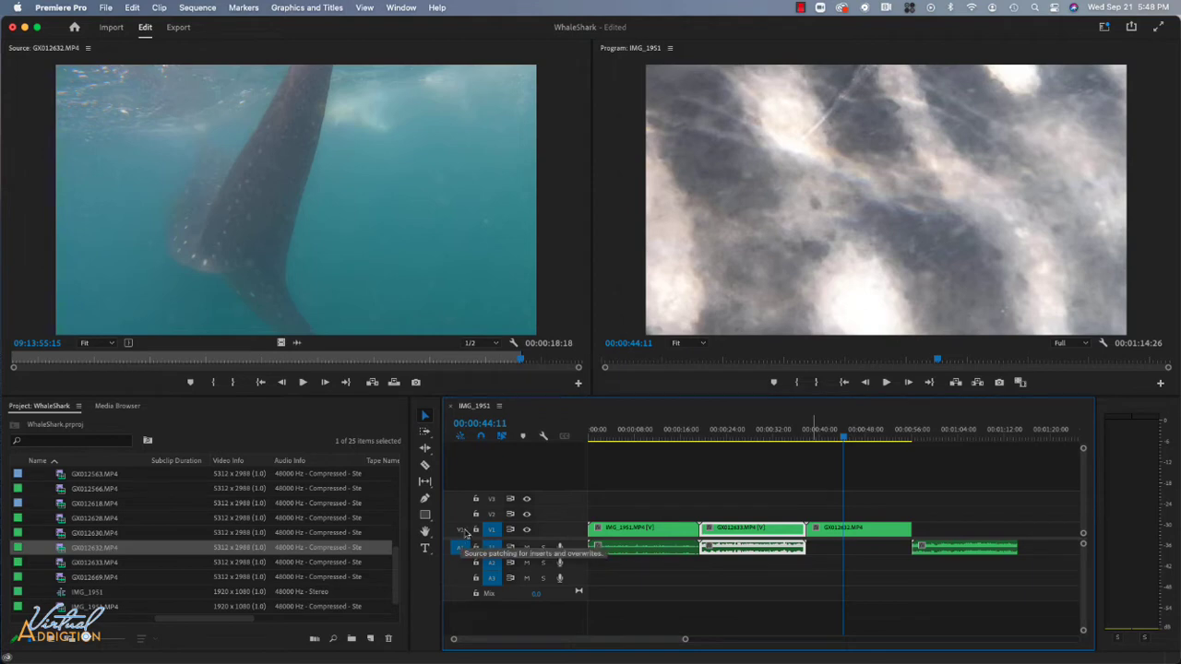
# - Patch the source video to V2 and its audio to A2, and try placing GX012632.MP4 past the end of the V1 clips
pyautogui.moveTo(462, 532); pyautogui.dragTo(465, 519)
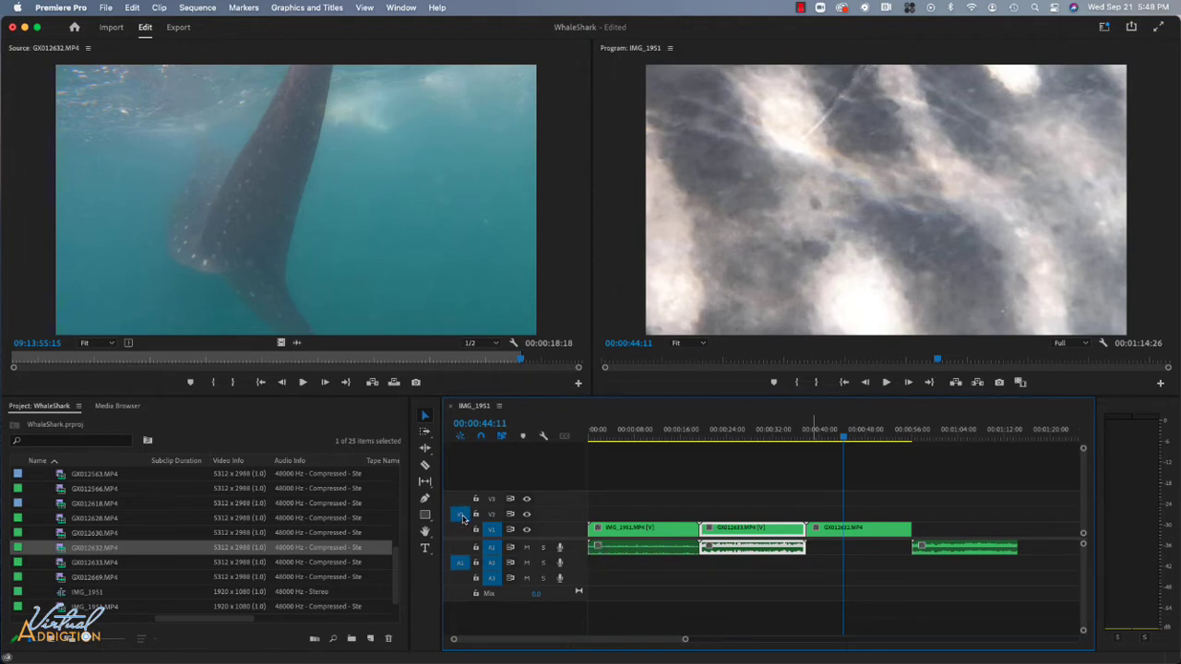
pyautogui.click(494, 565)
pyautogui.moveTo(343, 263); pyautogui.dragTo(938, 519)
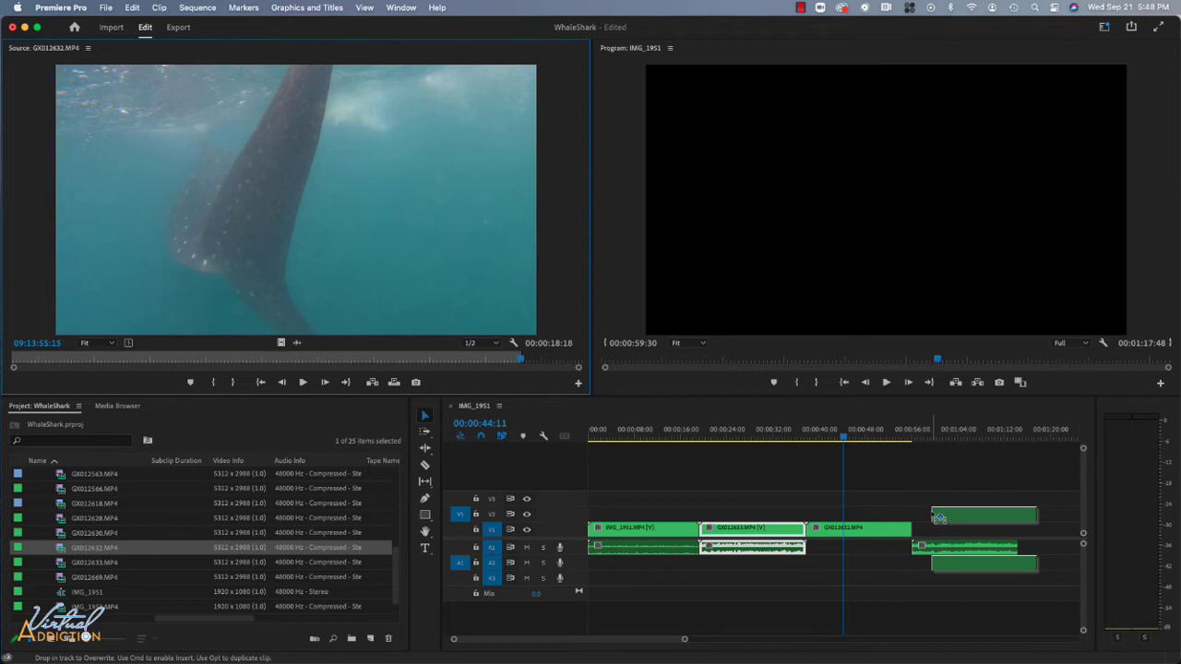
pyautogui.moveTo(939, 519)
pyautogui.mouseDown()
pyautogui.moveTo(940, 504)
pyautogui.moveTo(945, 531)
pyautogui.mouseUp()
pyautogui.moveTo(947, 521); pyautogui.dragTo(947, 521)
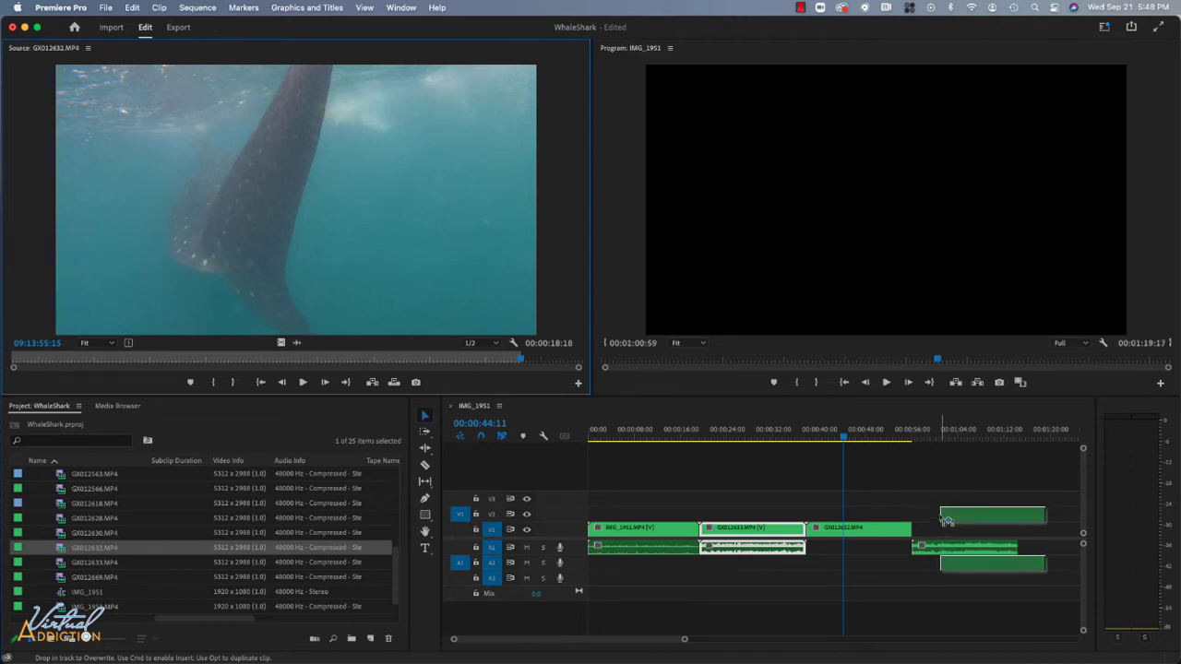
# - Delete the GX012632.MP4 clips at the end of the timeline and insert the source clip on V2 and A2 at 00:00:44:11
pyautogui.click(886, 497)
pyautogui.moveTo(884, 497); pyautogui.dragTo(999, 576)
pyautogui.press('Delete')
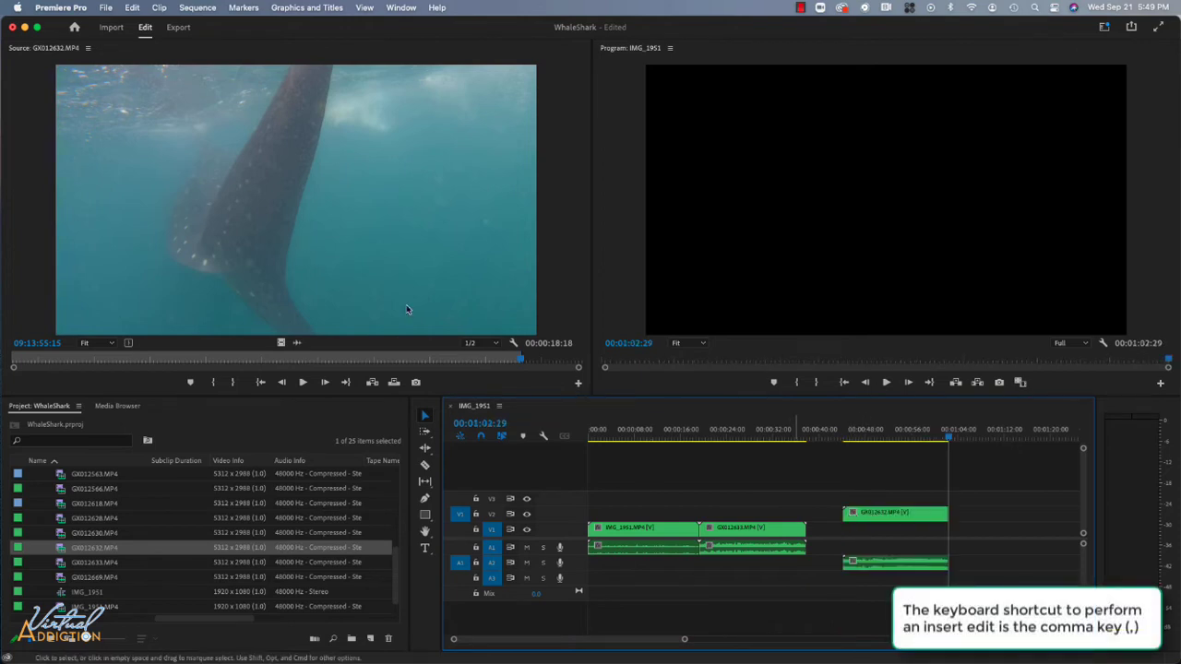
# - Patch the source back to V1 and A1 and perform an overwrite edit of GX012632.MP4 at 00:01:02:29
pyautogui.click(461, 547)
pyautogui.click(461, 530)
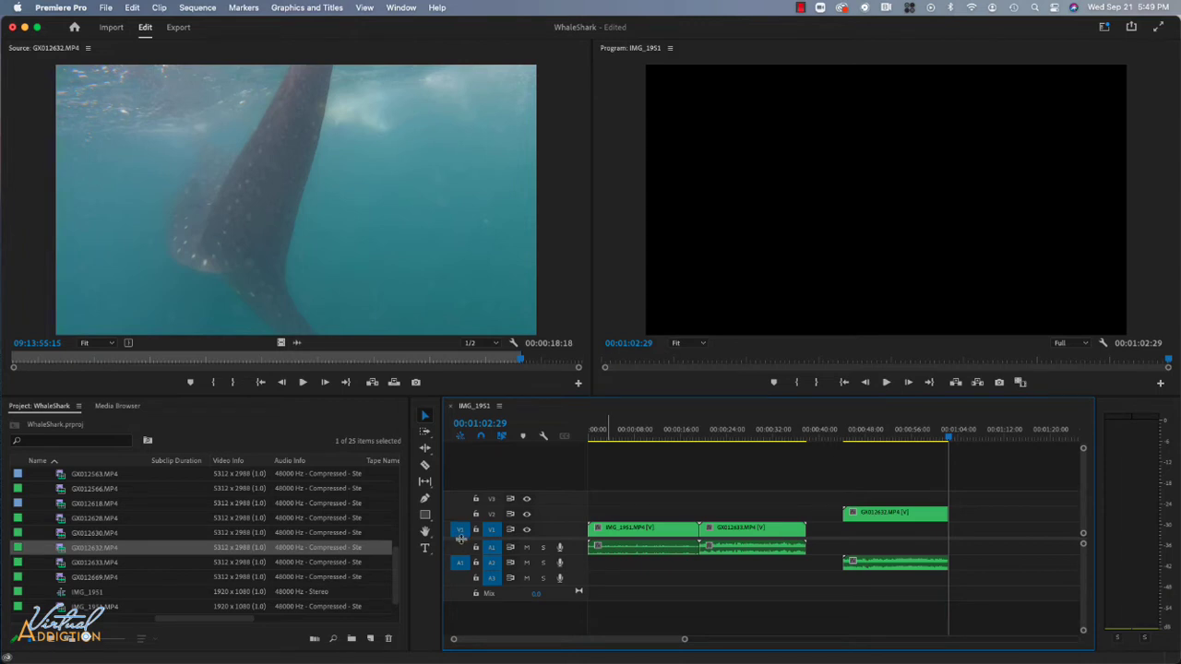
pyautogui.click(461, 547)
pyautogui.press('.')
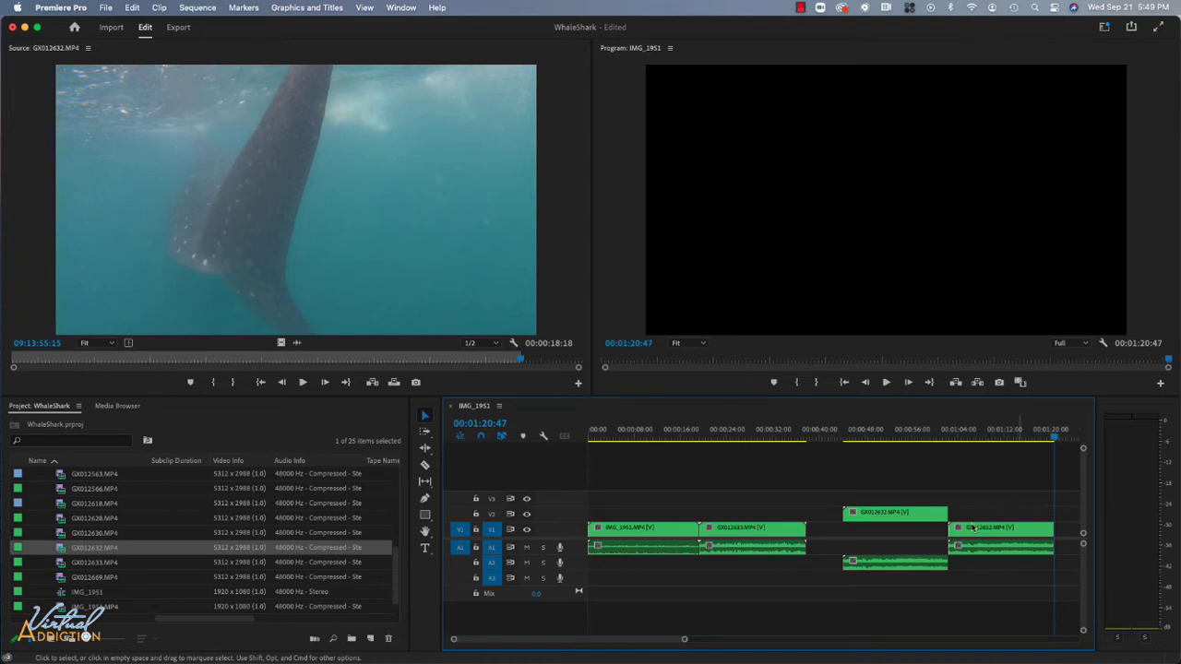
# - Delete both GX012632.MP4 clips, including their audio, from the timeline
pyautogui.moveTo(1019, 500); pyautogui.dragTo(894, 559)
pyautogui.press('Delete')
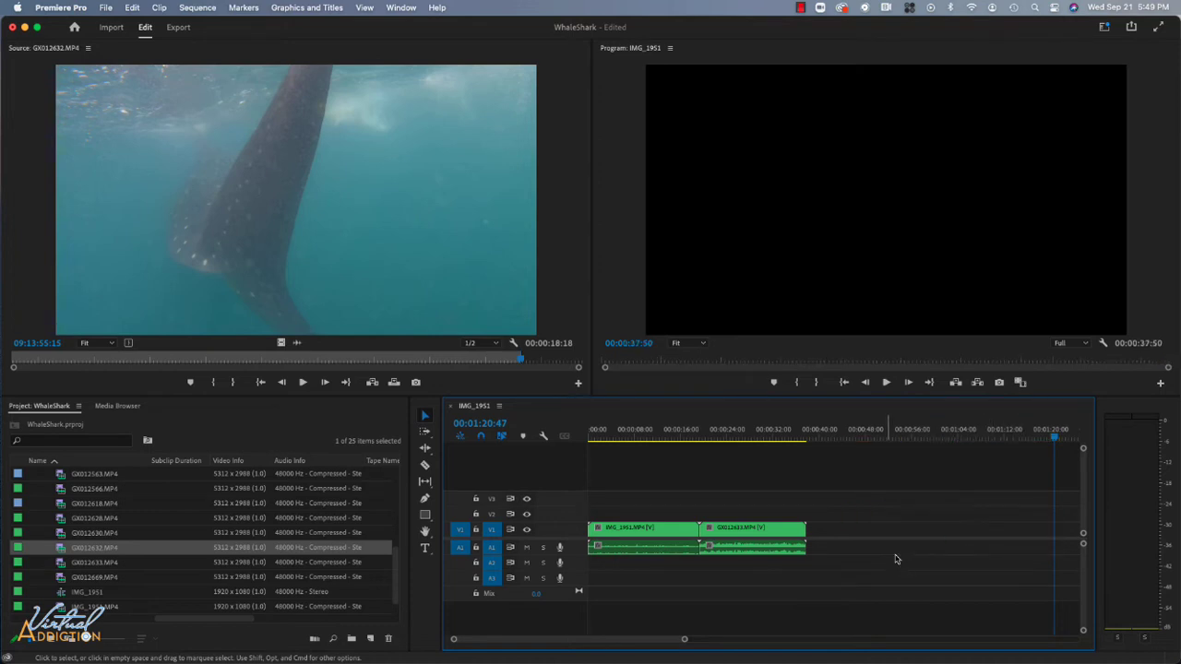
# - Load GX012566.MP4 as the source and insert it into the middle of the GX012633.MP4 clip at 00:00:26:37
pyautogui.moveTo(717, 436)
pyautogui.mouseDown()
pyautogui.moveTo(678, 439)
pyautogui.moveTo(721, 438)
pyautogui.mouseUp()
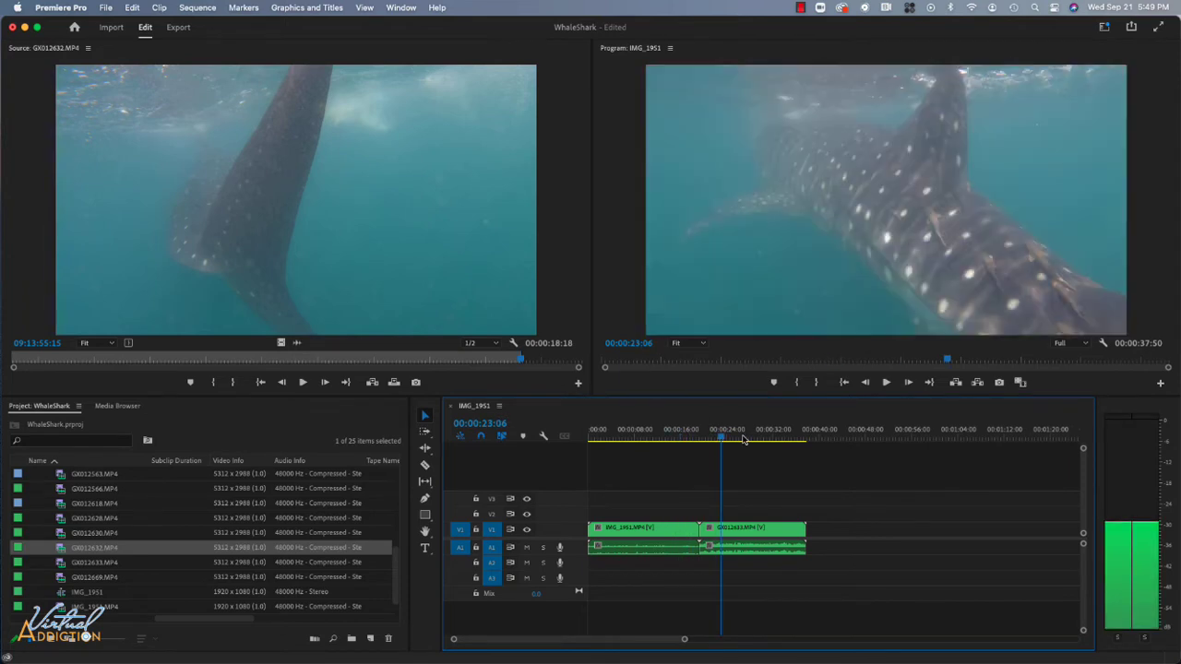
pyautogui.click(743, 437)
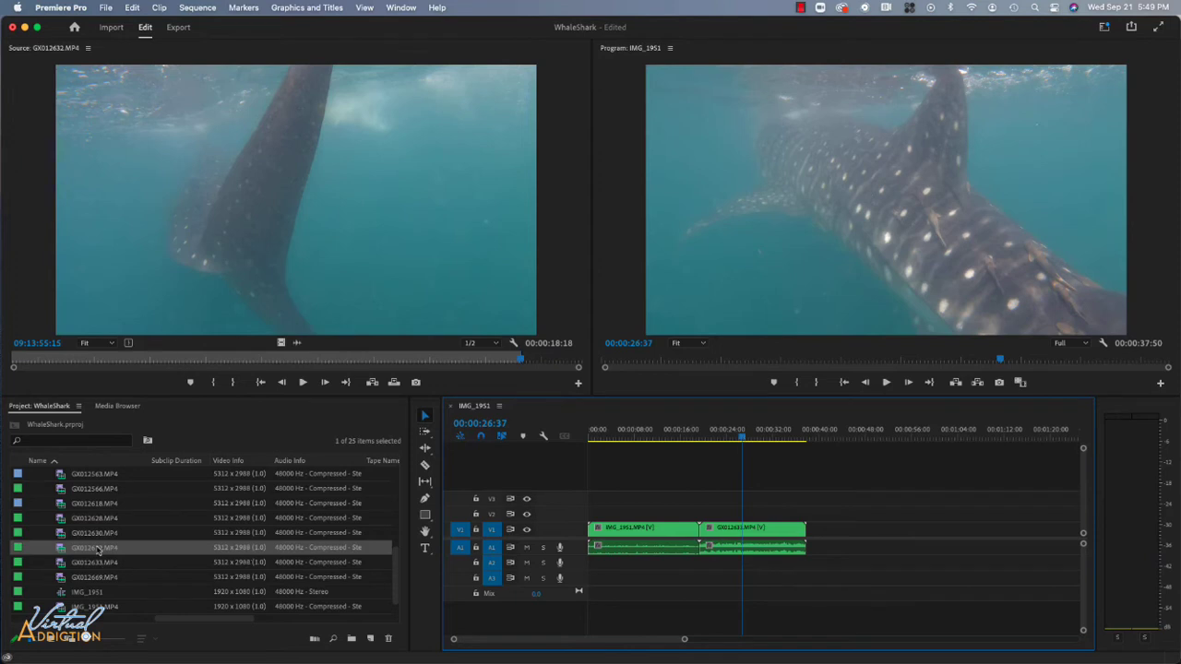
pyautogui.doubleClick(89, 492)
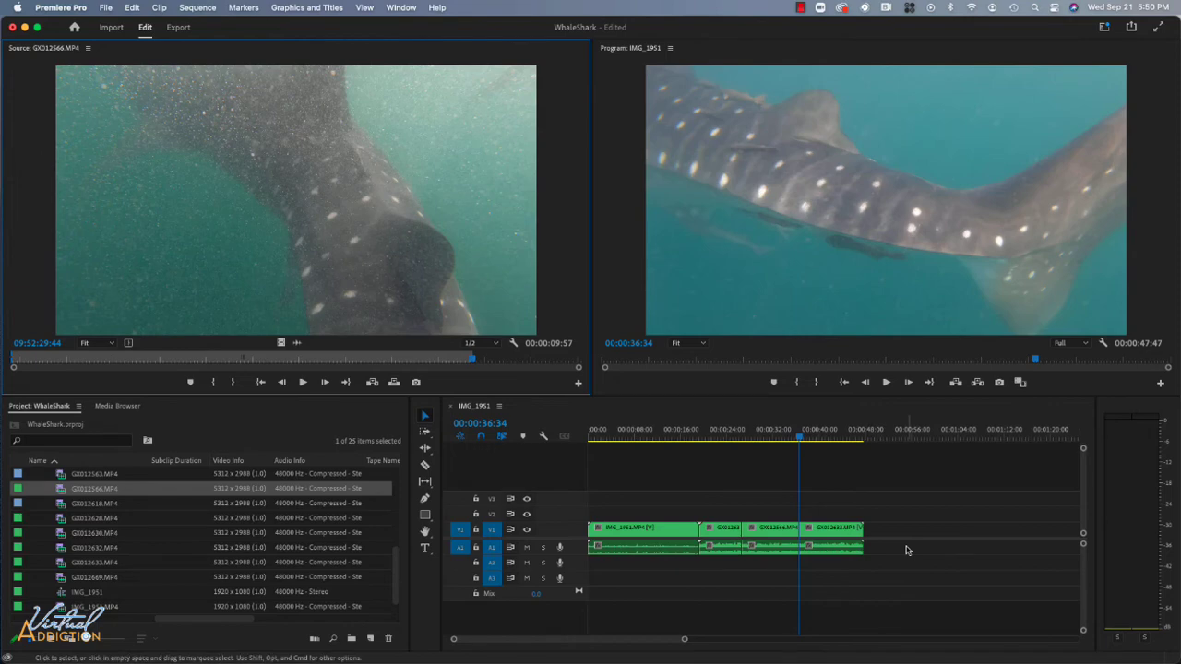
pyautogui.press('super+z')
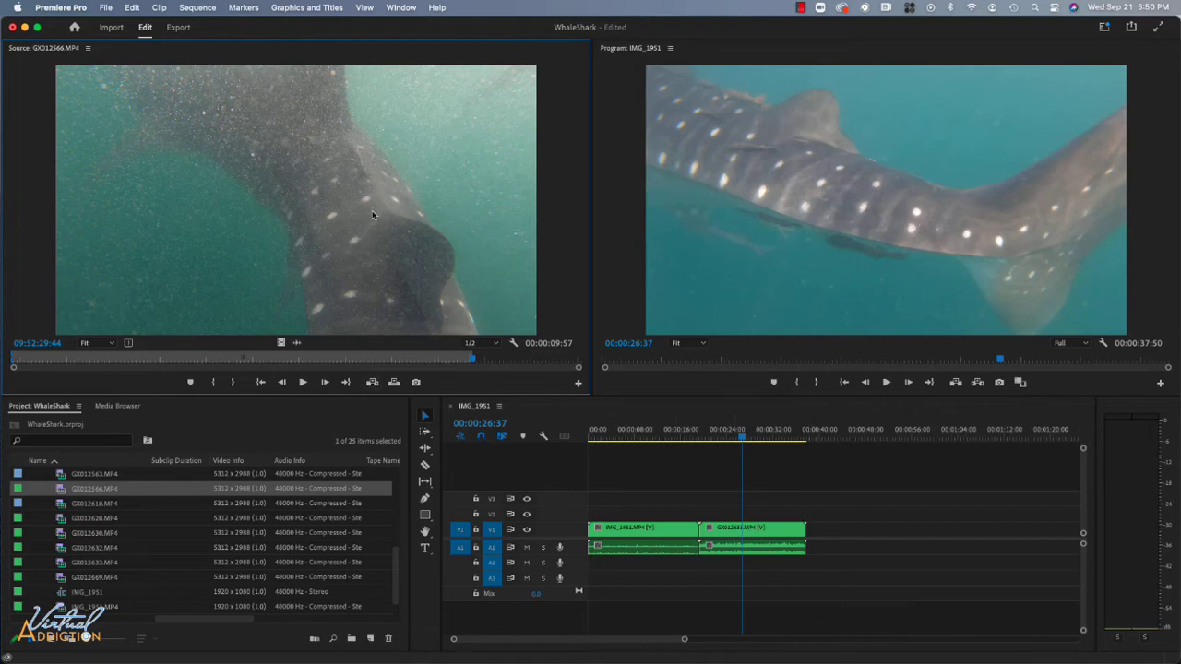
pyautogui.press(',')
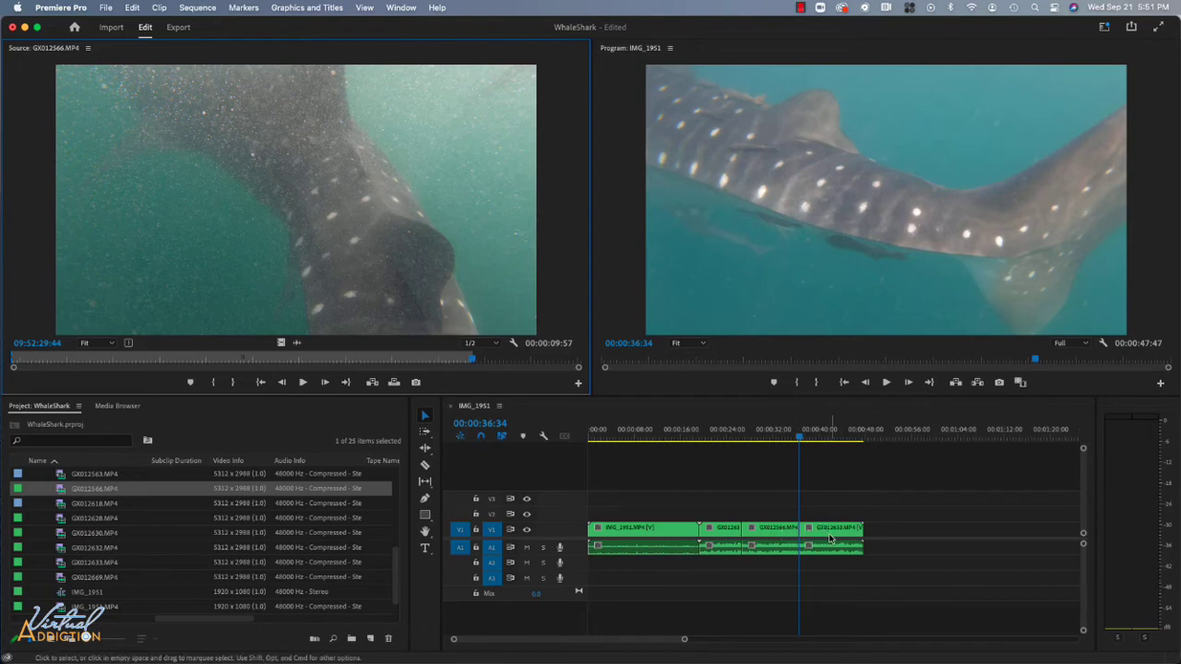
# - Undo the insert inside GX012633.MP4 and try inserting GX012566.MP4 just before the end of the IMG_1951.MP4 clip at 00:00:18:57
pyautogui.press('super+z')
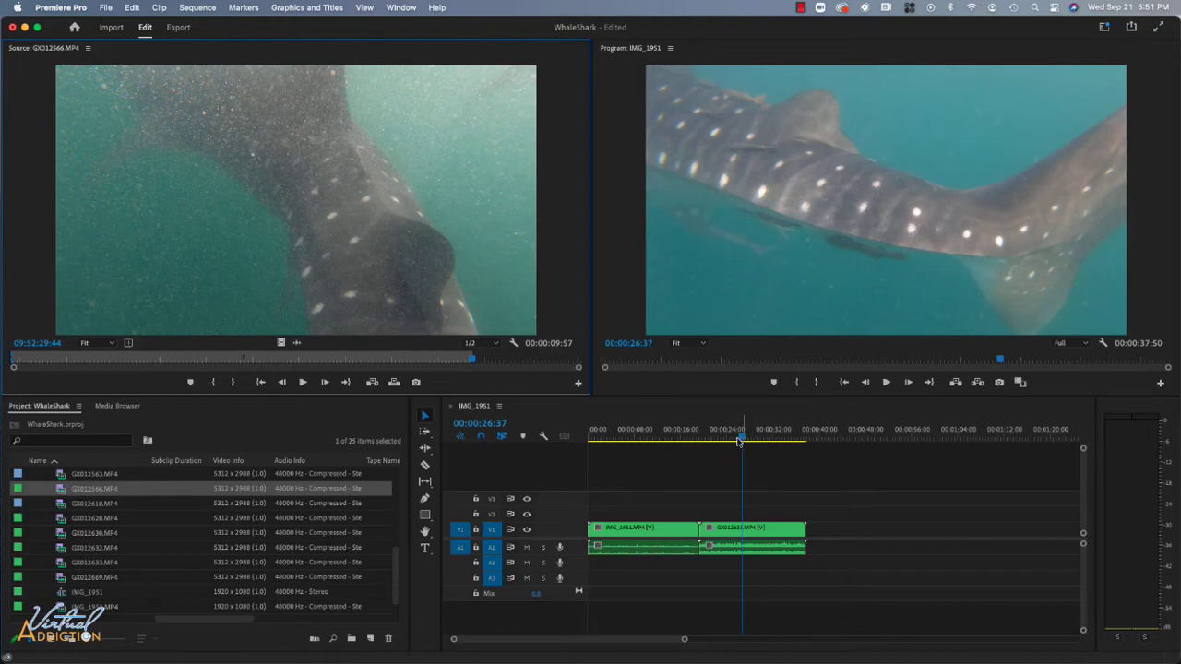
pyautogui.moveTo(742, 443); pyautogui.dragTo(700, 450)
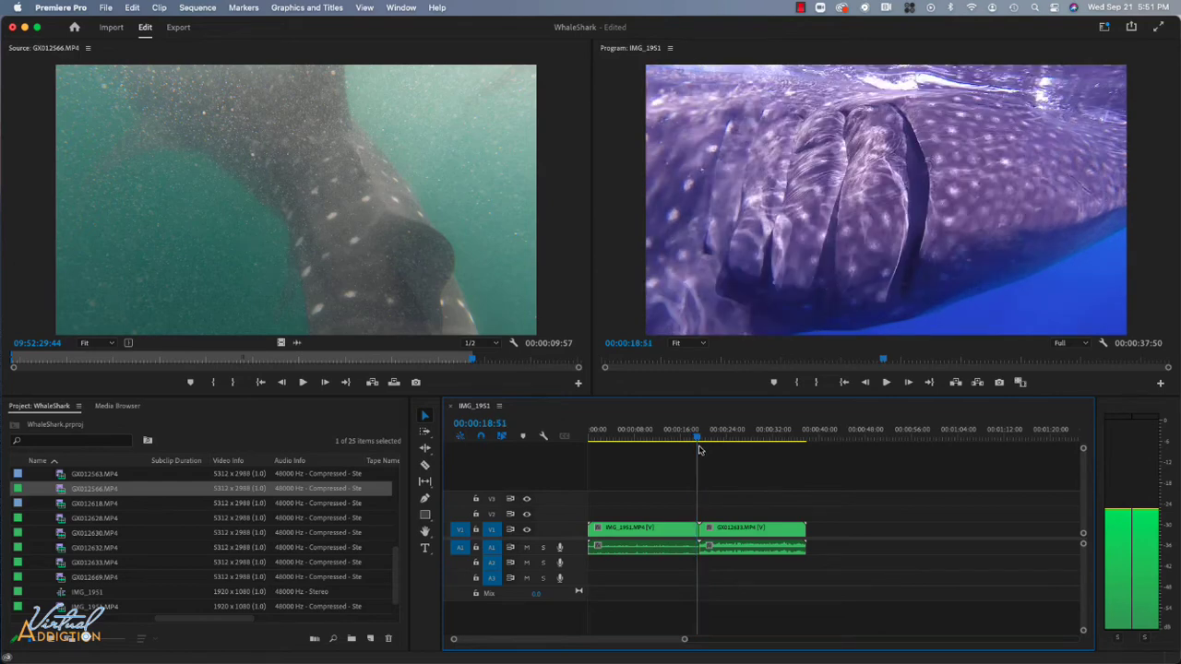
pyautogui.moveTo(699, 450); pyautogui.dragTo(700, 450)
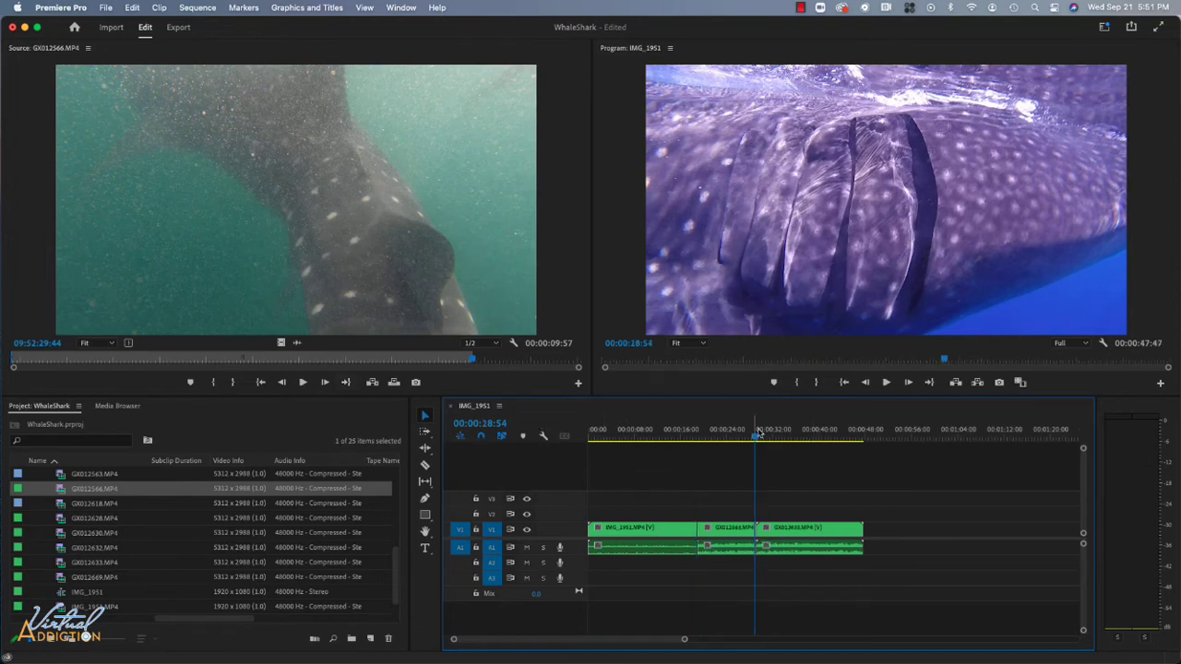
# - Examine the leftover IMG_1951.MP4 frames between GX012566.MP4 and GX012633.MP4, and undo the insert of GX012566.MP4
pyautogui.moveTo(746, 441); pyautogui.dragTo(737, 442)
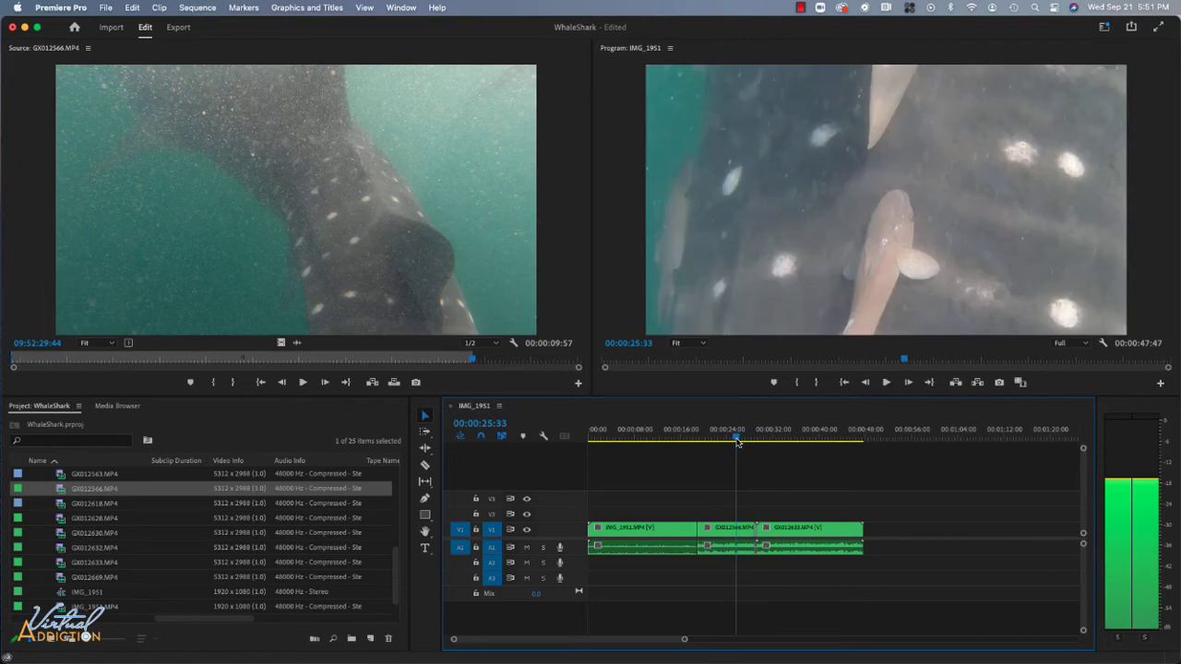
pyautogui.click(727, 532)
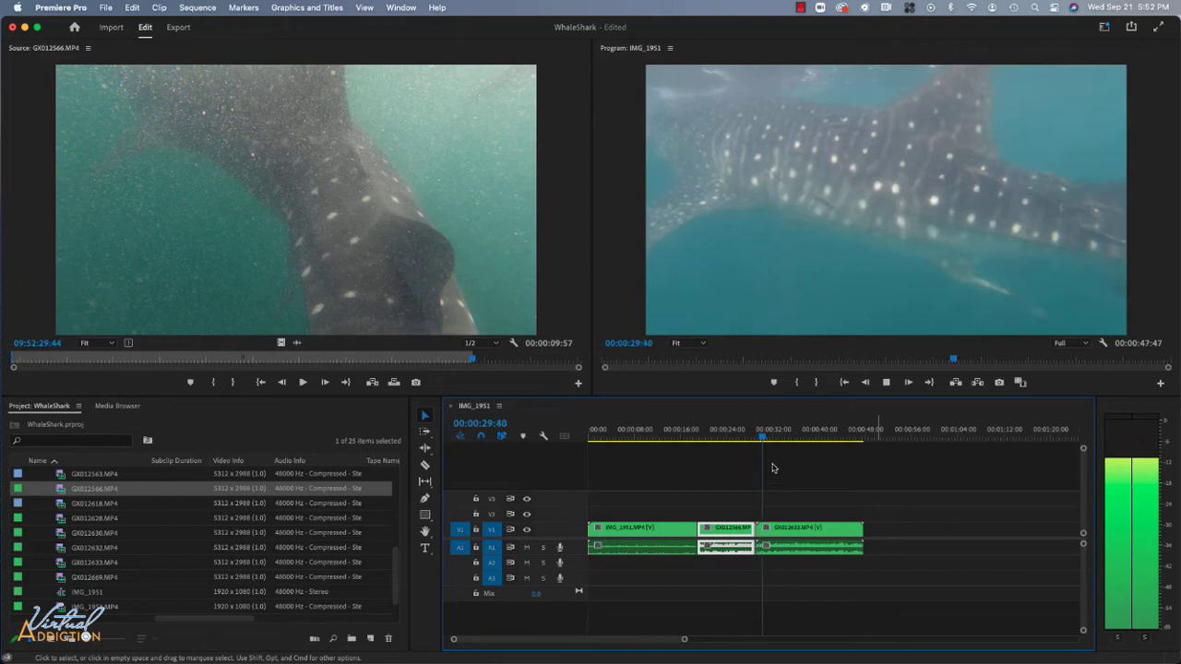
pyautogui.click(754, 441)
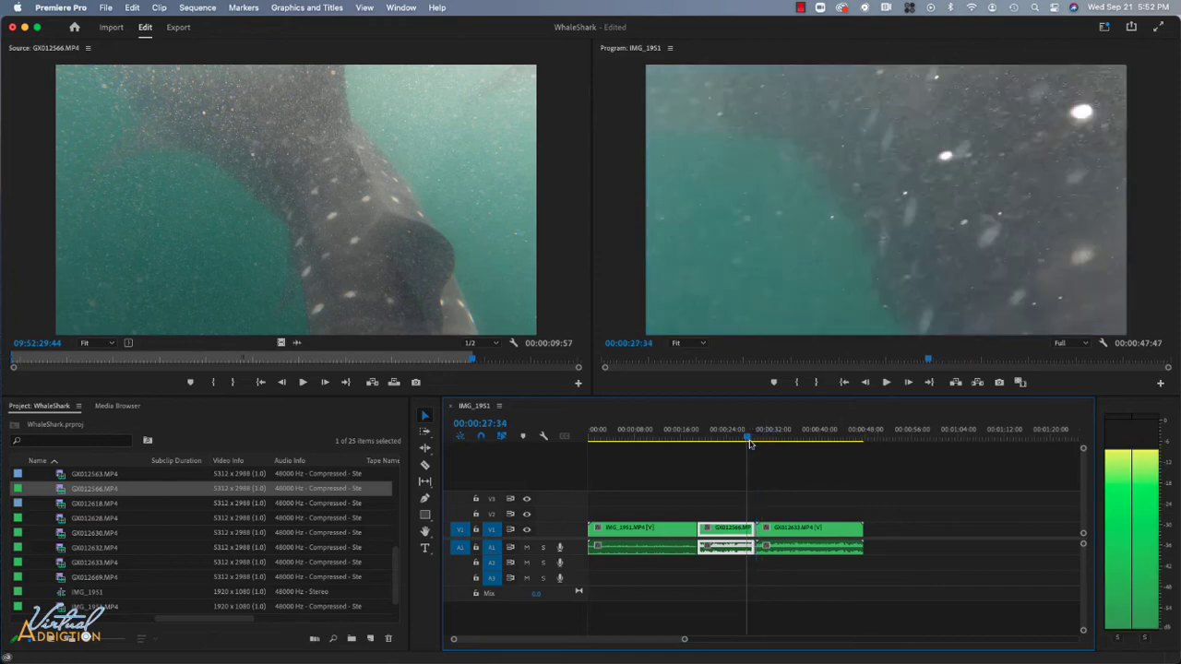
pyautogui.moveTo(755, 441); pyautogui.dragTo(757, 442)
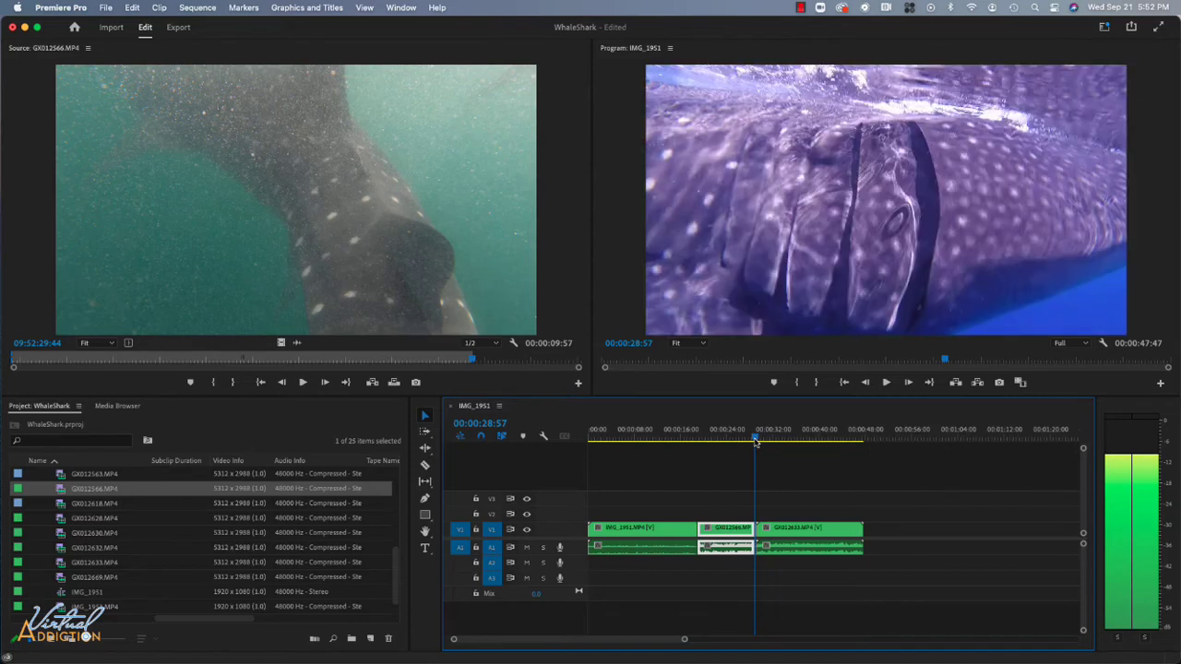
pyautogui.moveTo(755, 441); pyautogui.dragTo(758, 442)
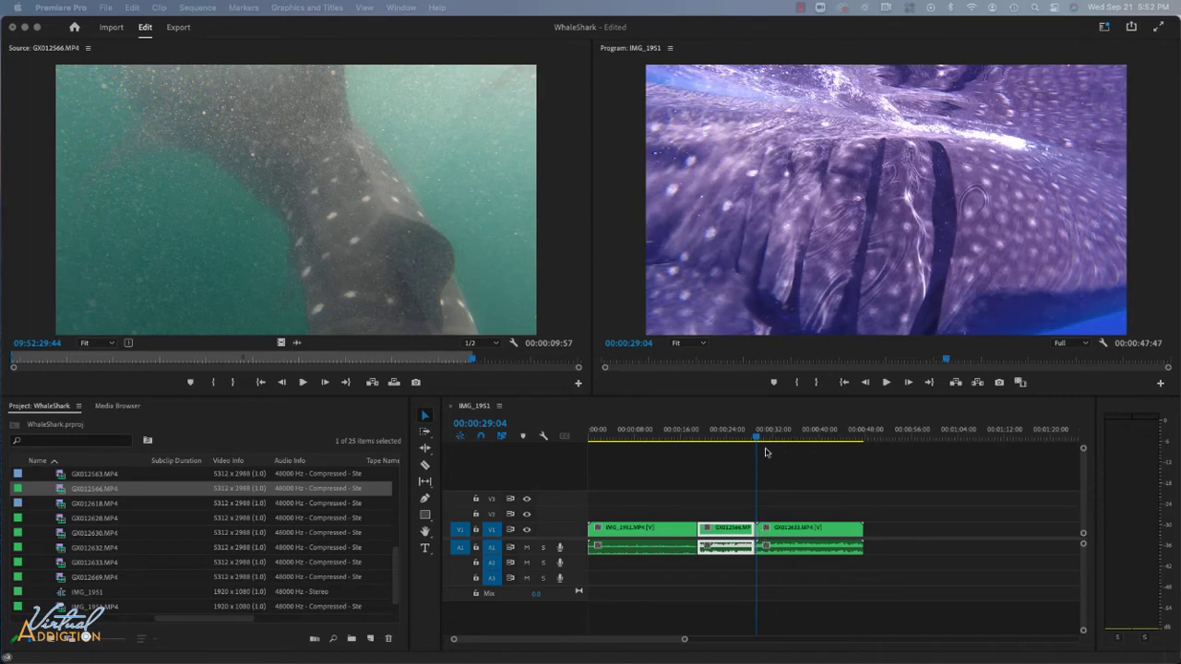
pyautogui.click(820, 481)
pyautogui.hotkey('alt', 'BackSpace')
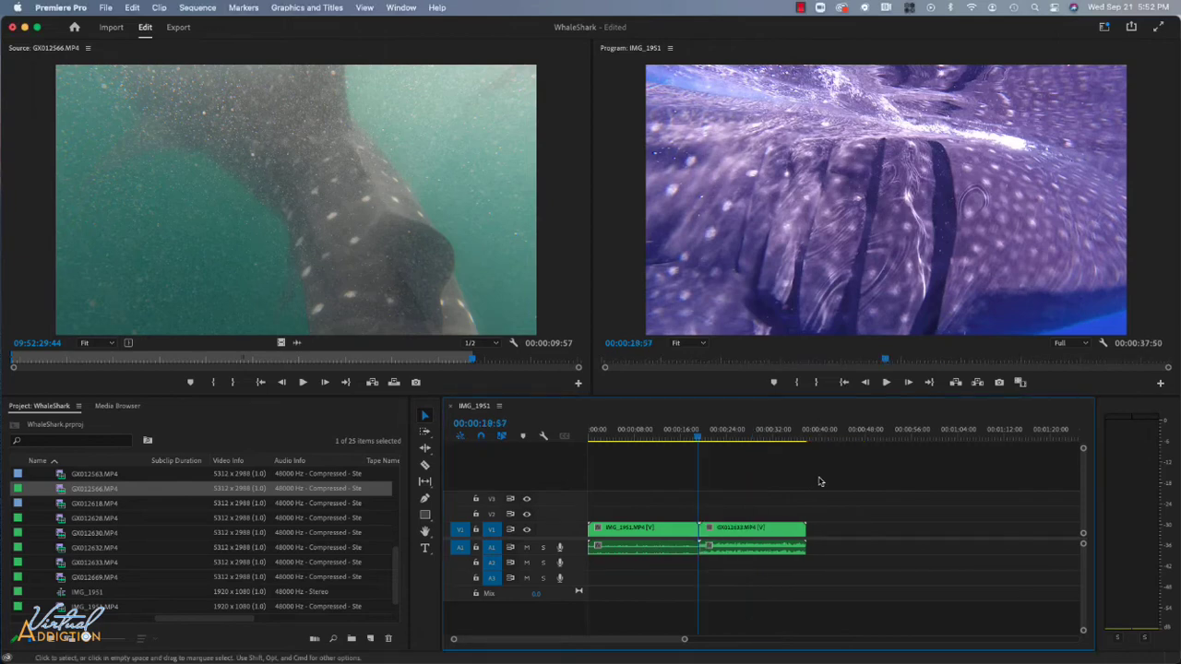
# - Jump through the edit points to the cut between IMG_1951.MP4 and GX012633.MP4 at 00:00:19:19 and insert GX012566.MP4 there
pyautogui.click(698, 439)
pyautogui.moveTo(688, 443)
pyautogui.mouseDown()
pyautogui.moveTo(718, 446)
pyautogui.moveTo(671, 448)
pyautogui.mouseUp()
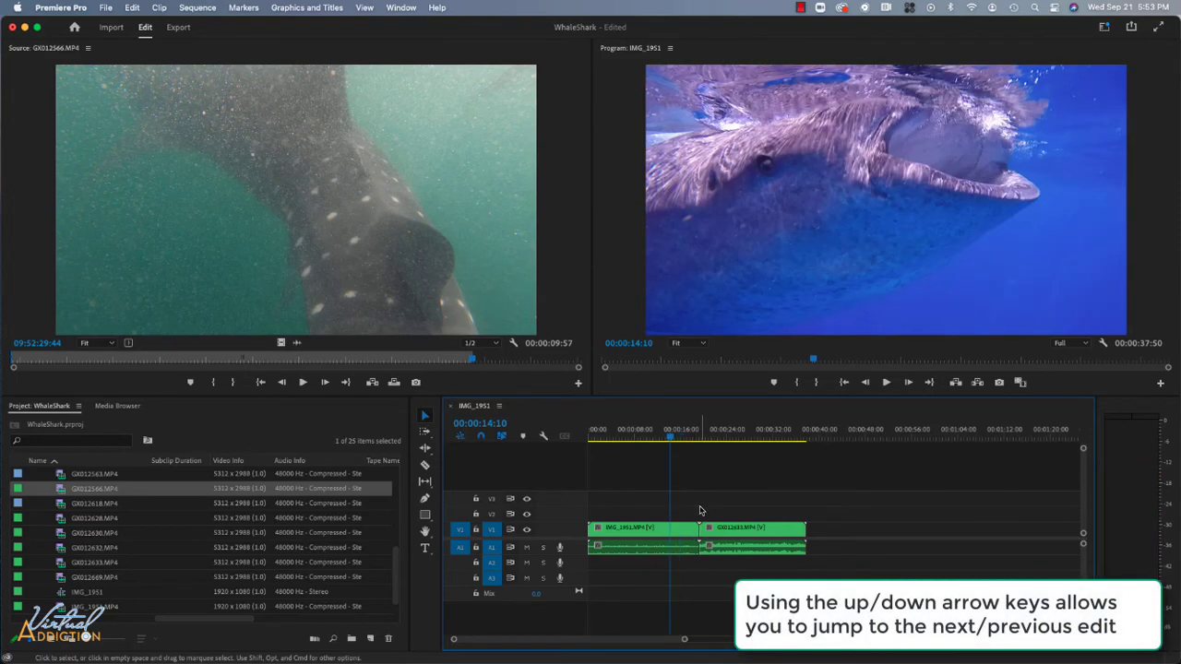
pyautogui.press('Up')
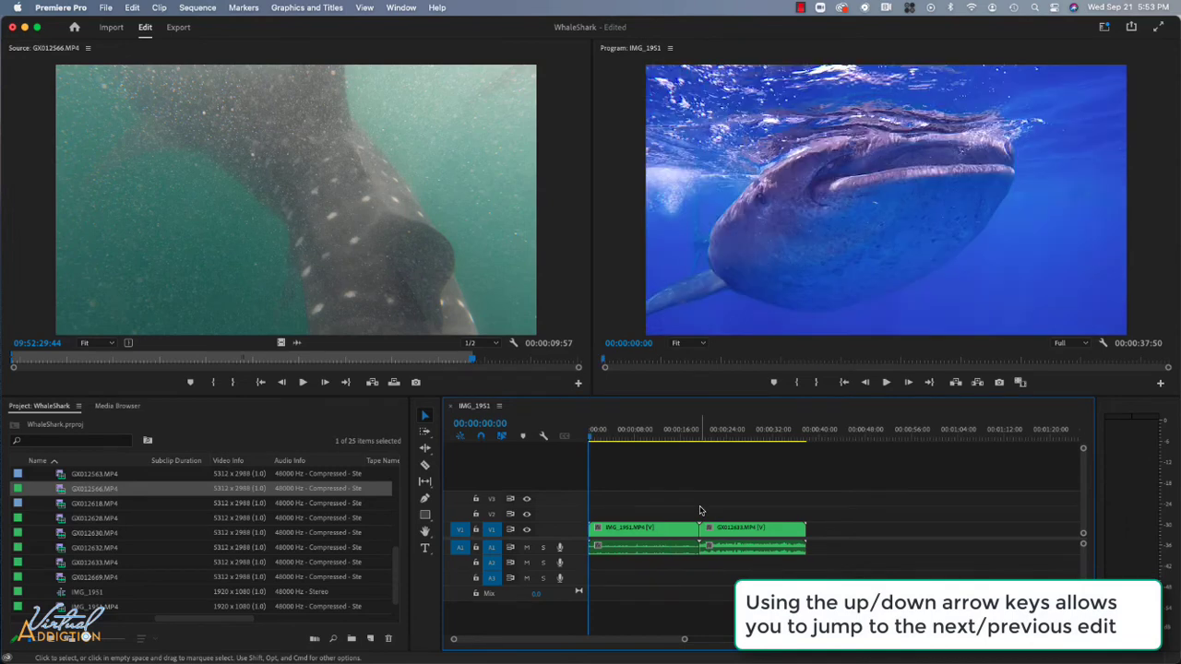
pyautogui.press('Down')
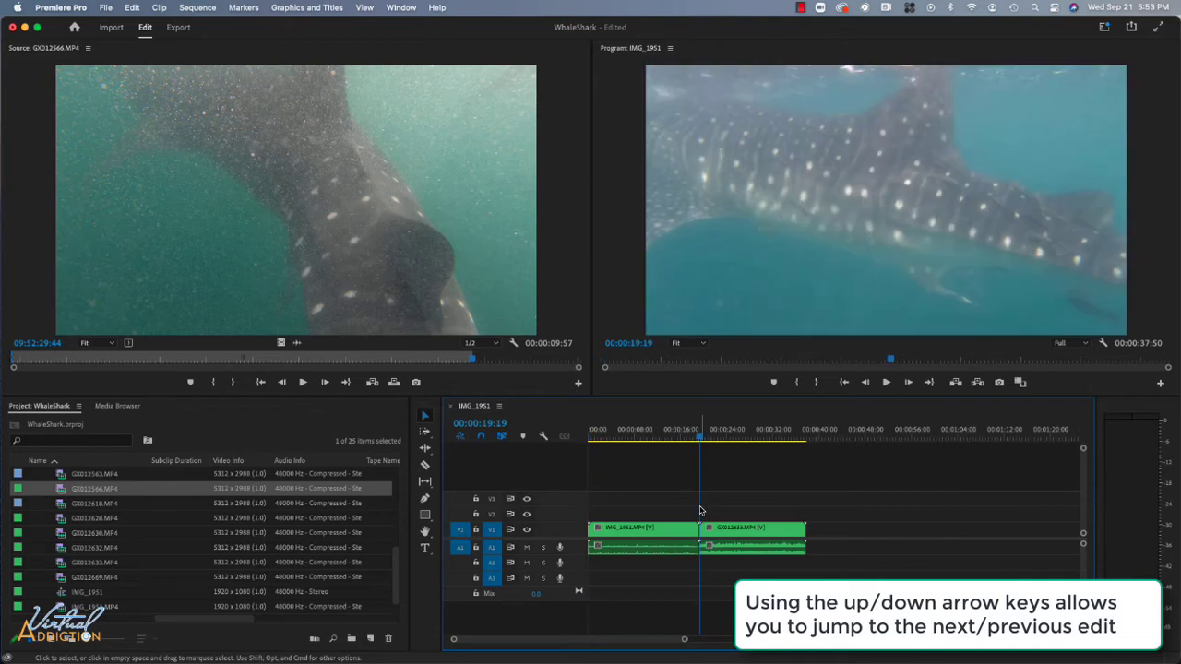
pyautogui.press('Down')
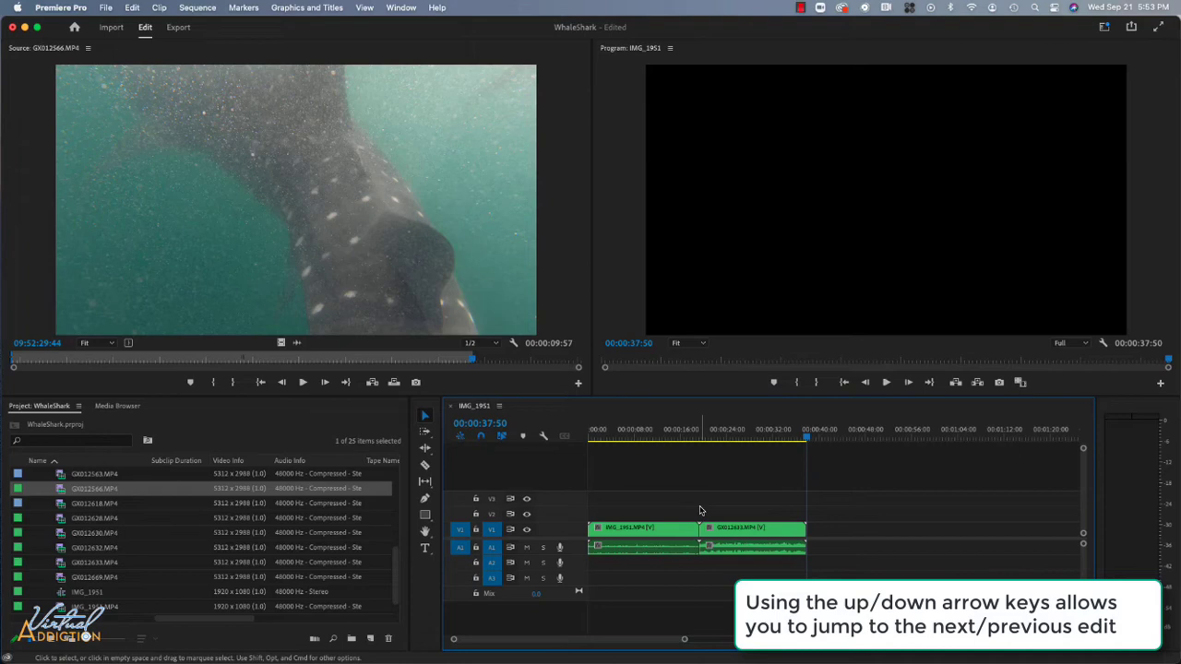
pyautogui.press('Up')
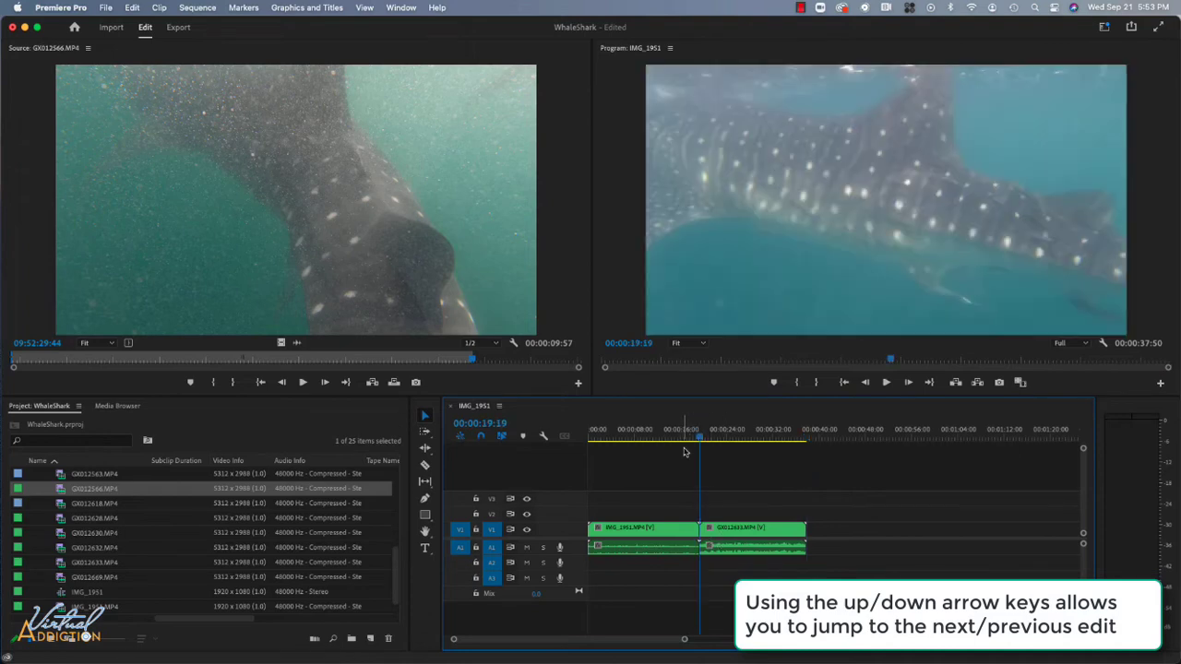
pyautogui.press('Up')
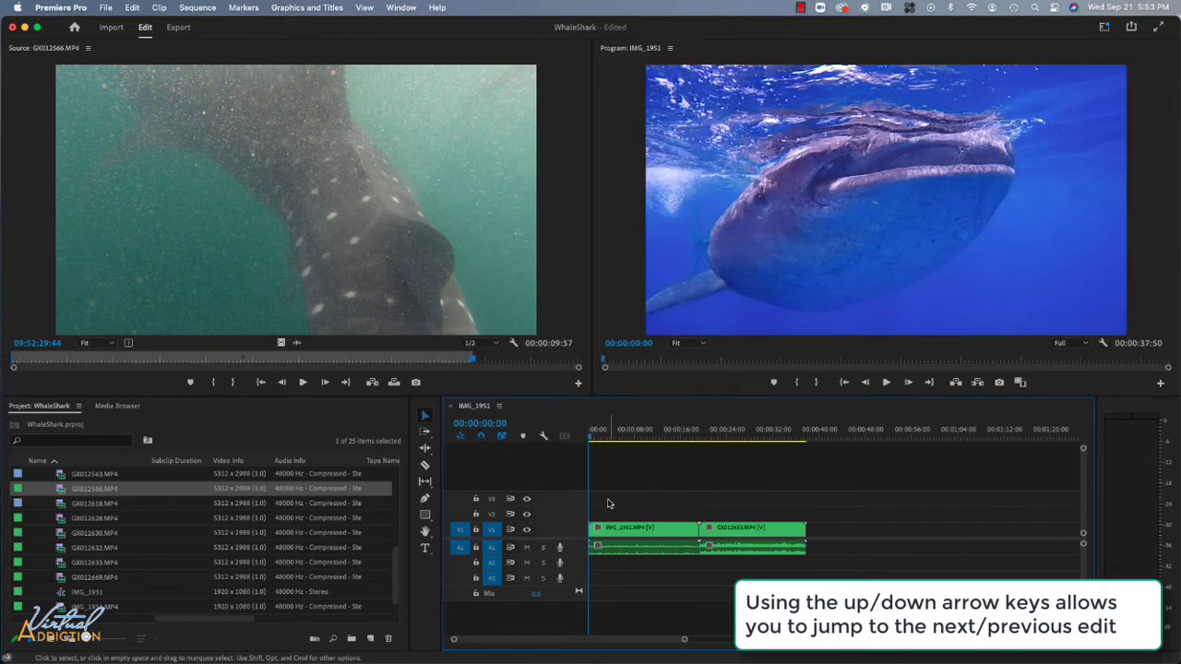
pyautogui.press('Down')
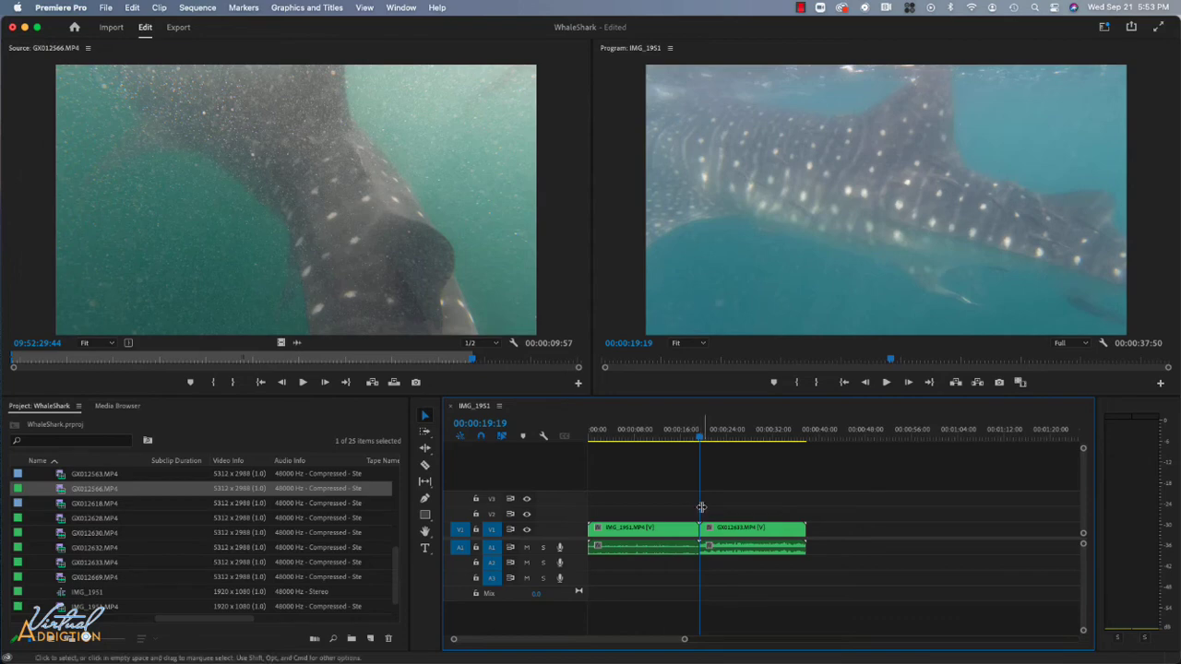
pyautogui.press(',')
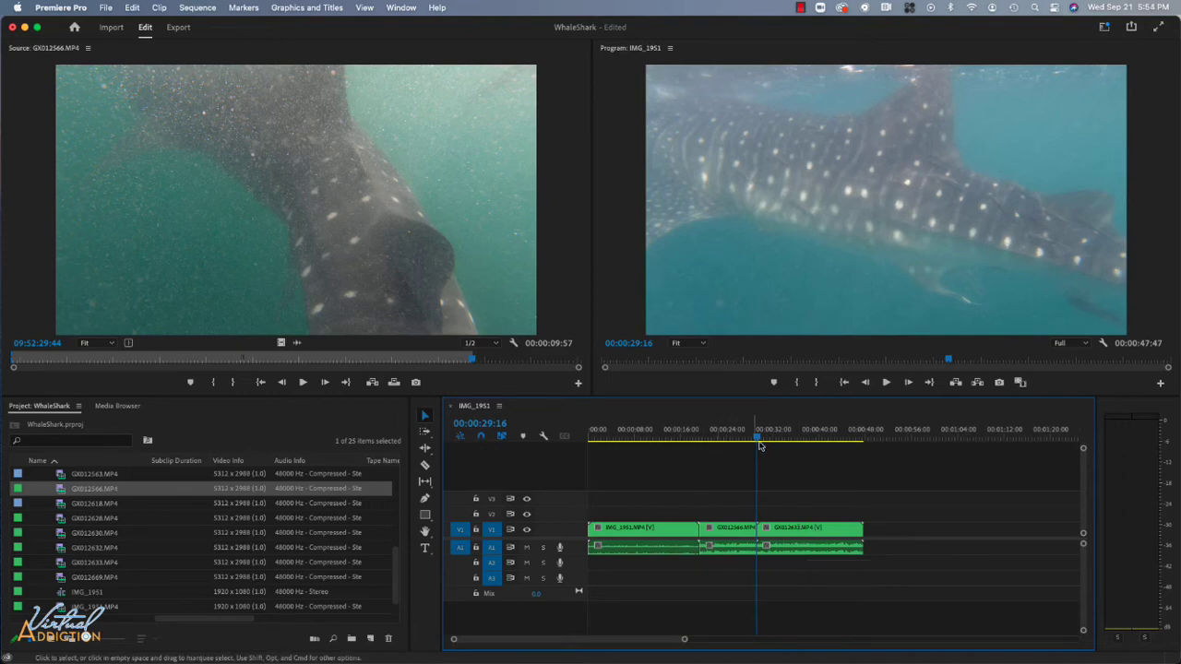
# - Load GX010142.MP4 as the source and insert it at the cut between IMG_1951.MP4 and GX012566.MP4 at 00:00:19:19
pyautogui.moveTo(756, 441); pyautogui.dragTo(699, 442)
pyautogui.keyDown('shift'); pyautogui.click(720, 443); pyautogui.keyUp('shift')
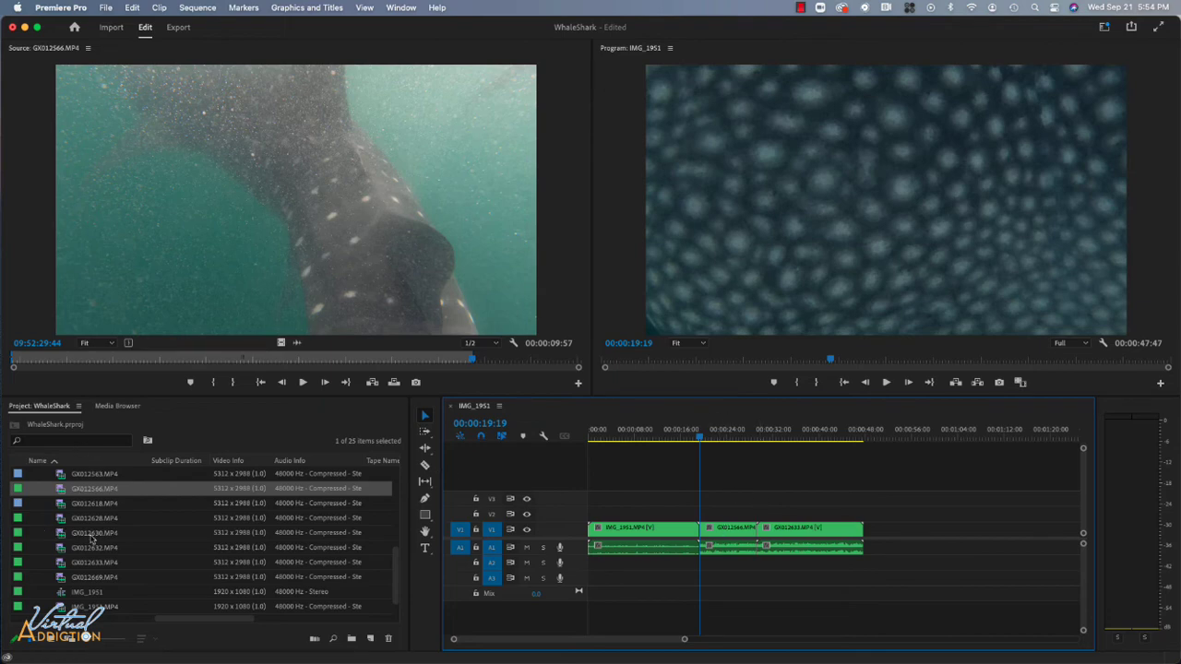
pyautogui.scroll(4, 91, 535)
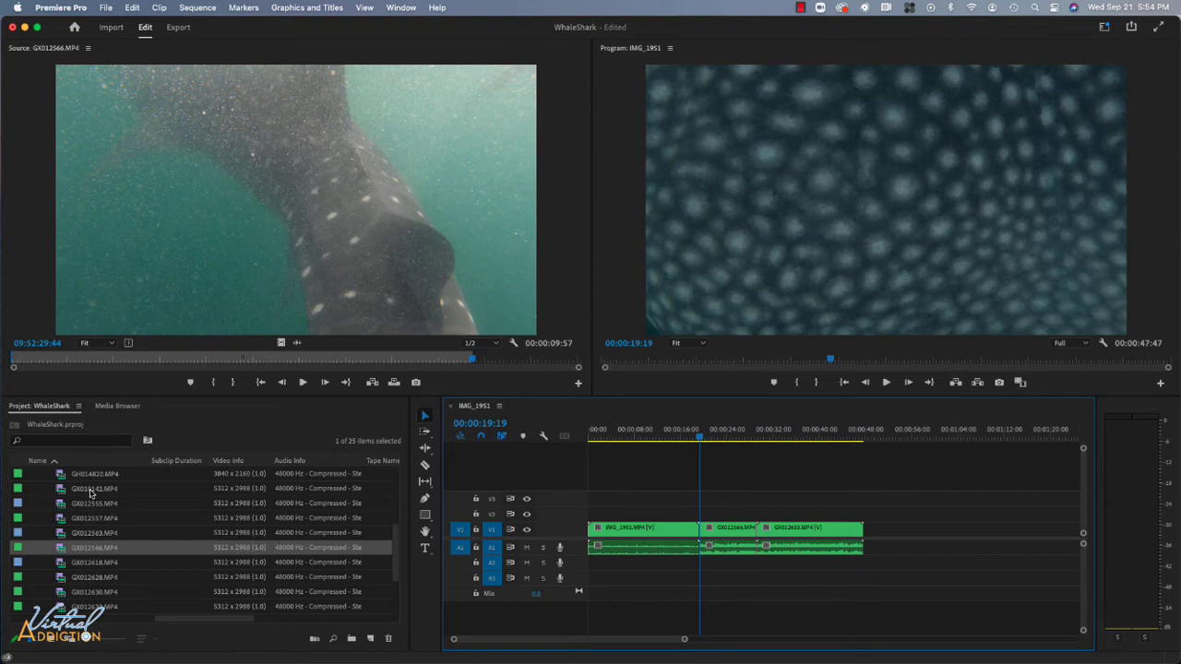
pyautogui.doubleClick(91, 490)
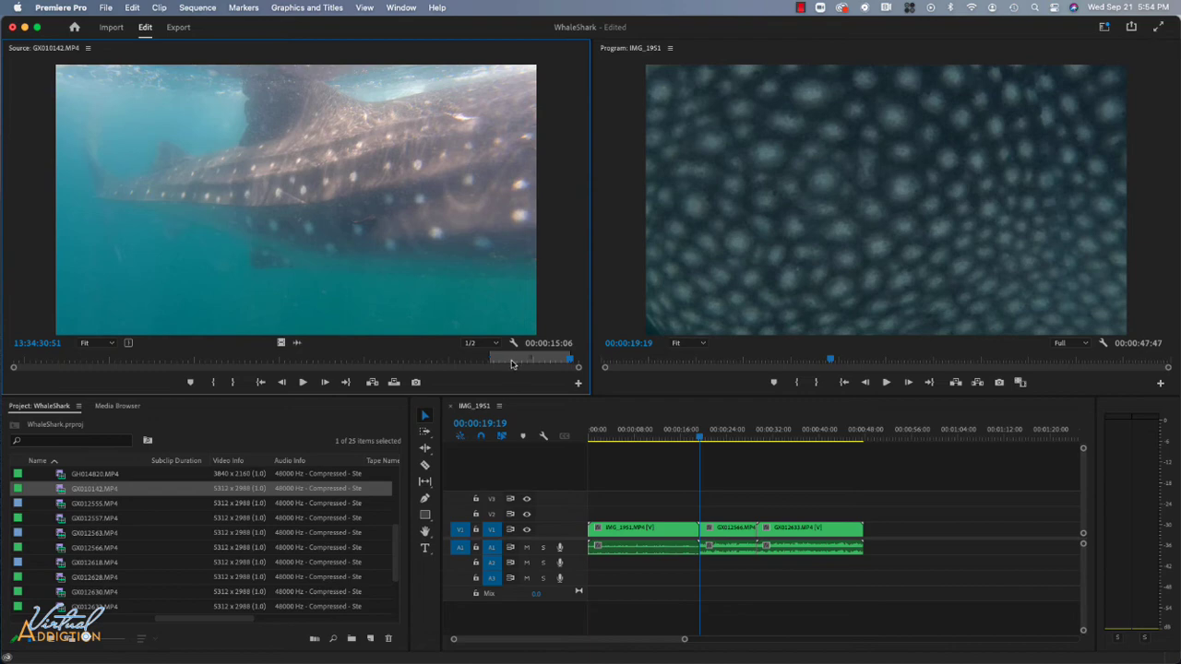
pyautogui.click(395, 388)
pyautogui.click(372, 383)
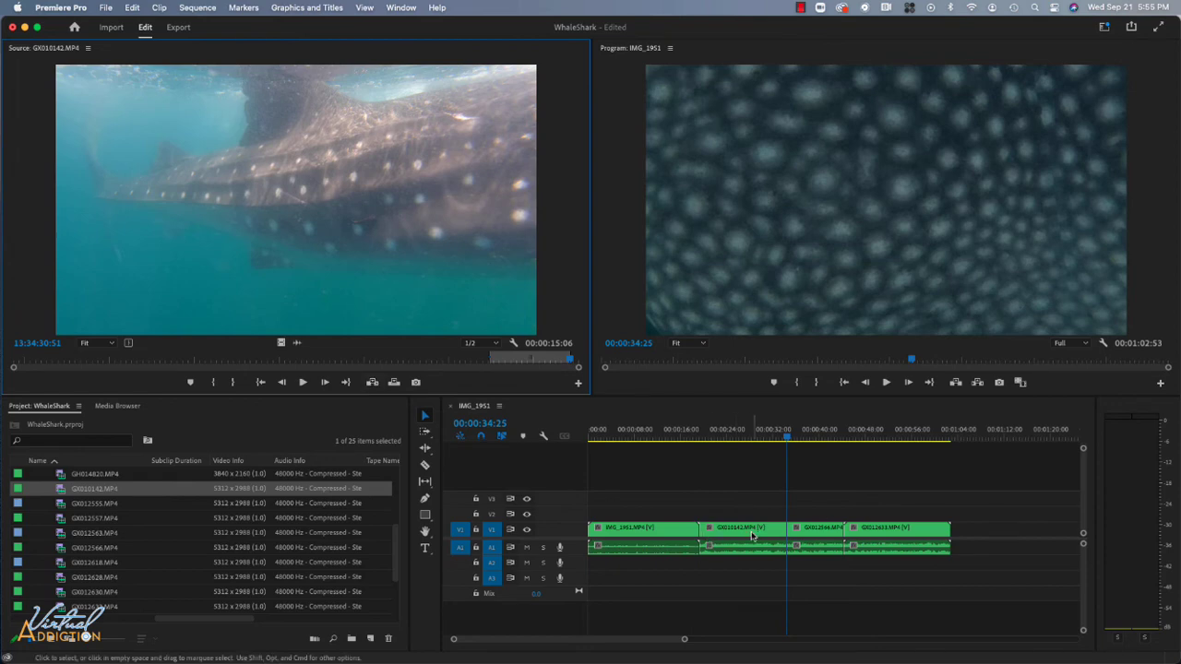
# - Insert GX010142.MP4 at the end of the sequence at 00:01:02:53, and delete that end clip with its audio again
pyautogui.moveTo(738, 533)
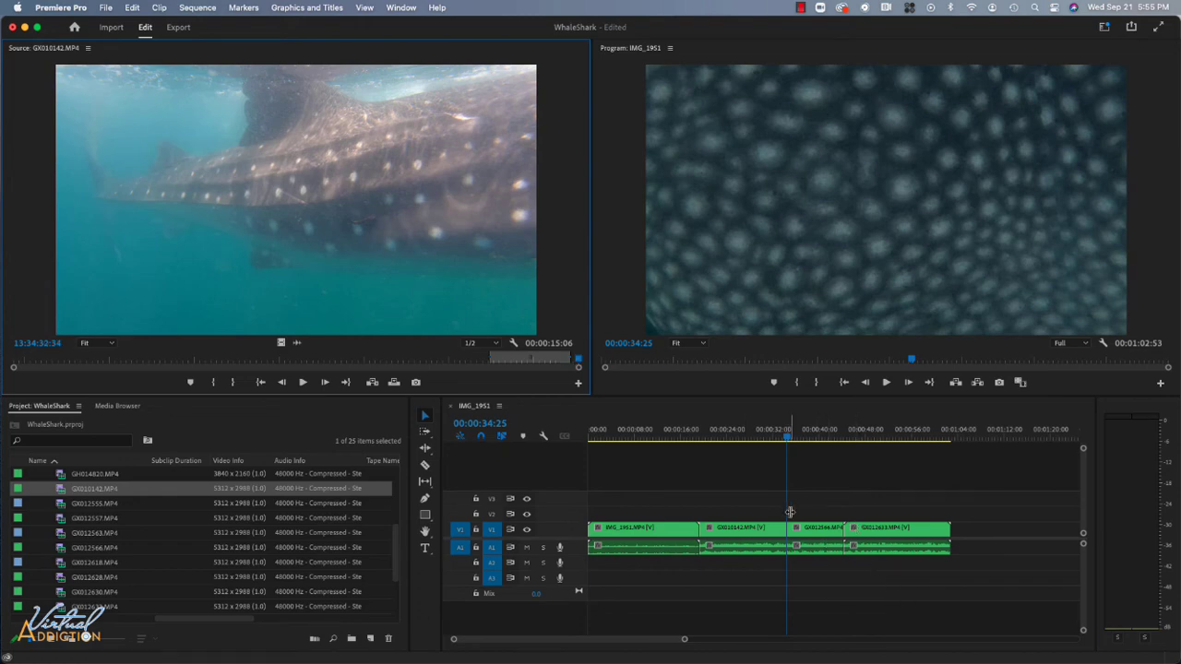
pyautogui.click(816, 472)
pyautogui.press('Down')
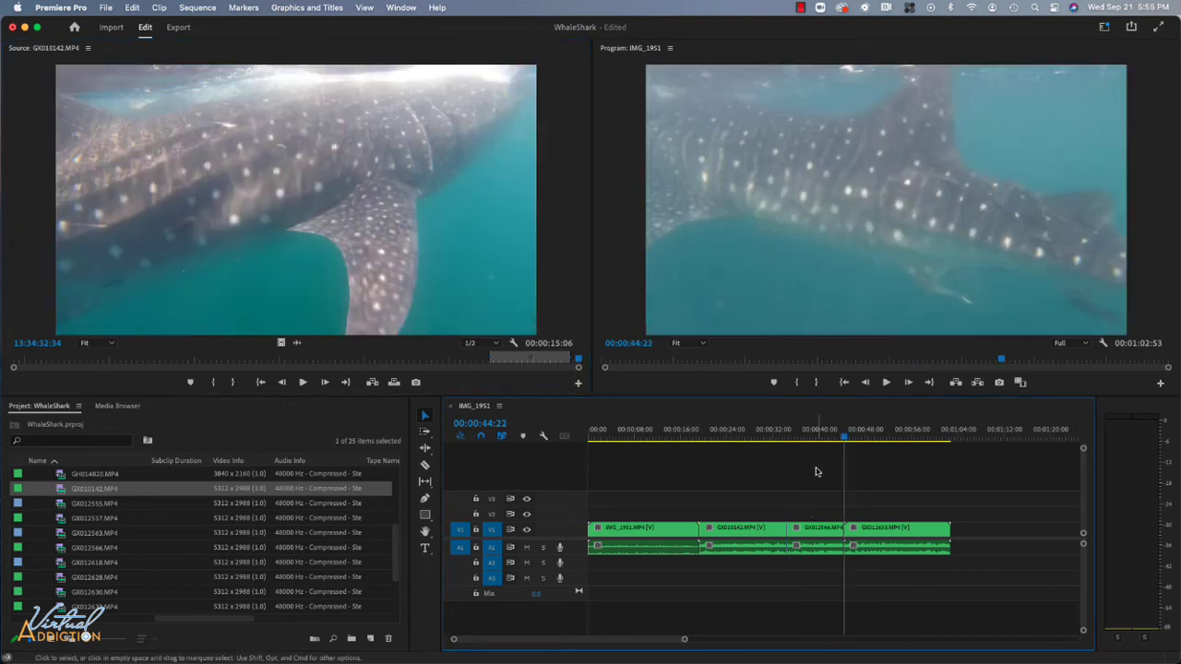
pyautogui.press('Down')
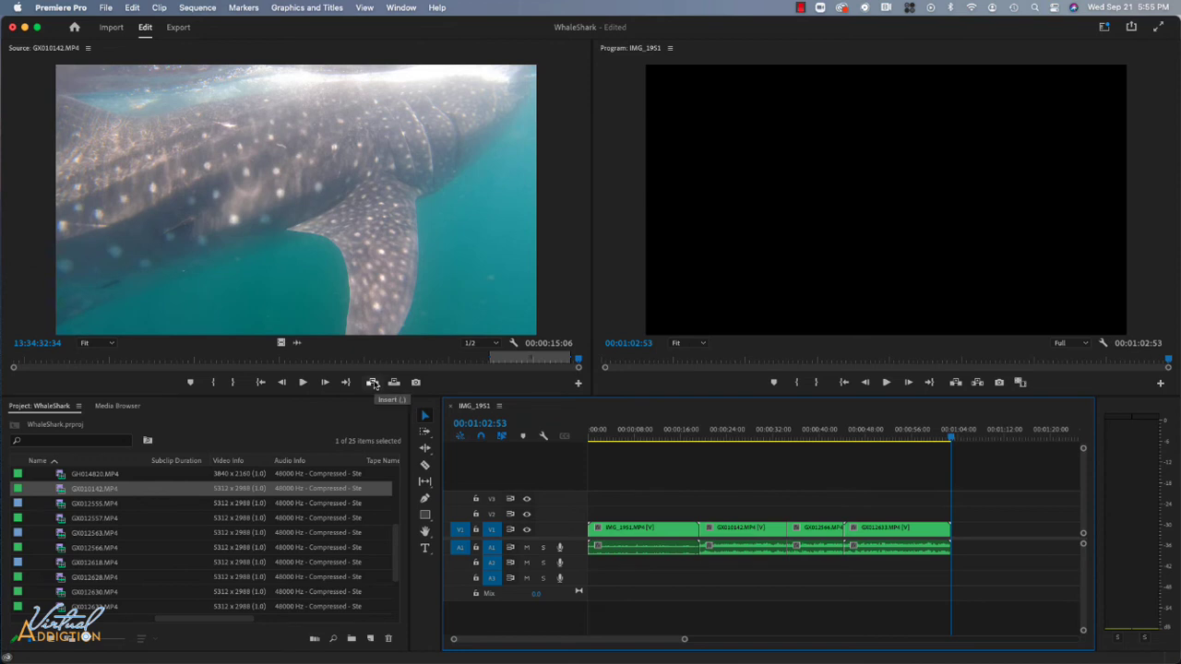
pyautogui.click(372, 382)
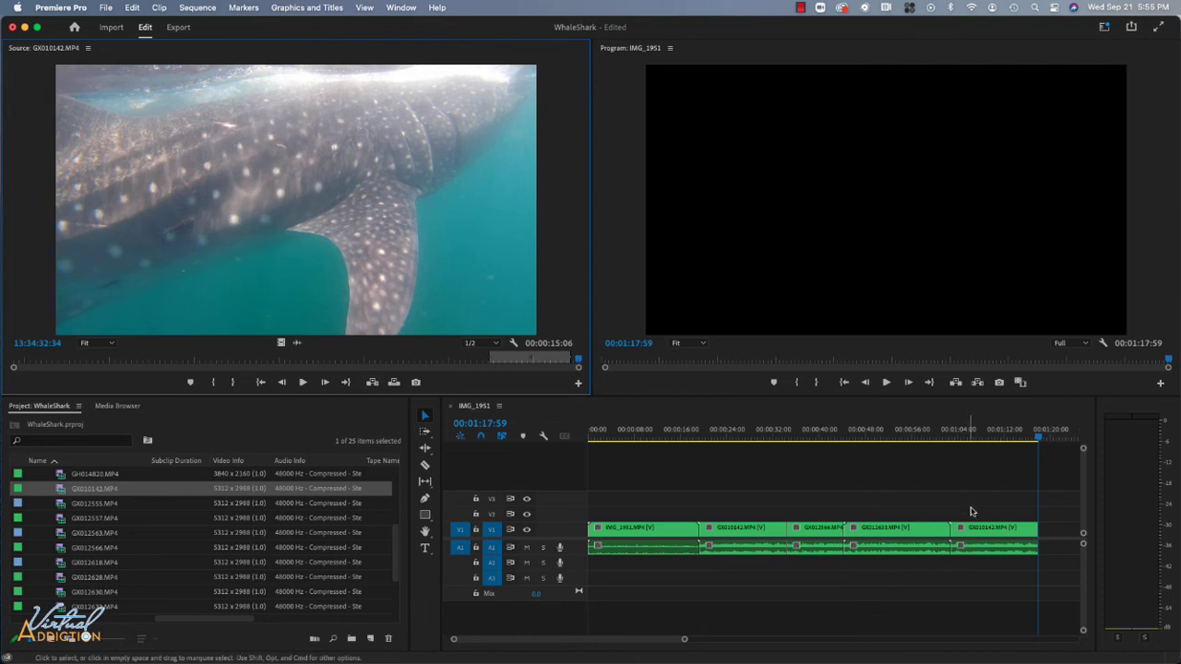
pyautogui.moveTo(972, 508); pyautogui.dragTo(995, 563)
pyautogui.press('Delete')
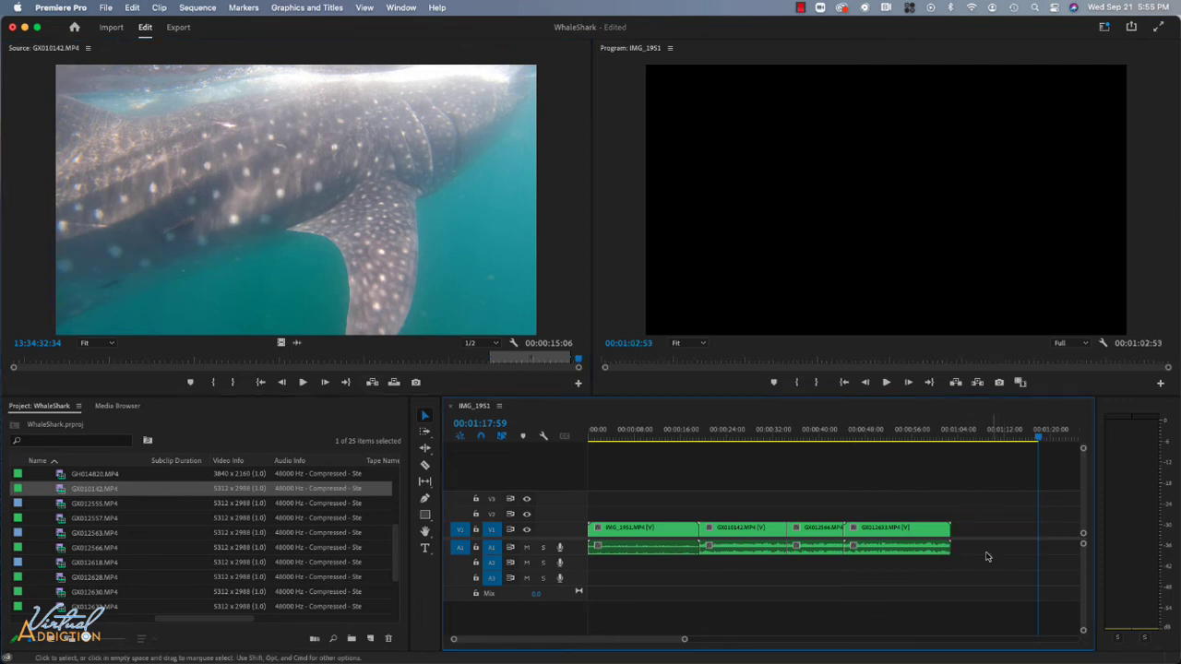
# - Place the playhead at 00:00:44:22 and insert GX010142.MP4 from the source between the GX012566.MP4 and GX012633.MP4 clips on V1 and A1
pyautogui.click(856, 434)
pyautogui.moveTo(840, 434); pyautogui.dragTo(843, 439)
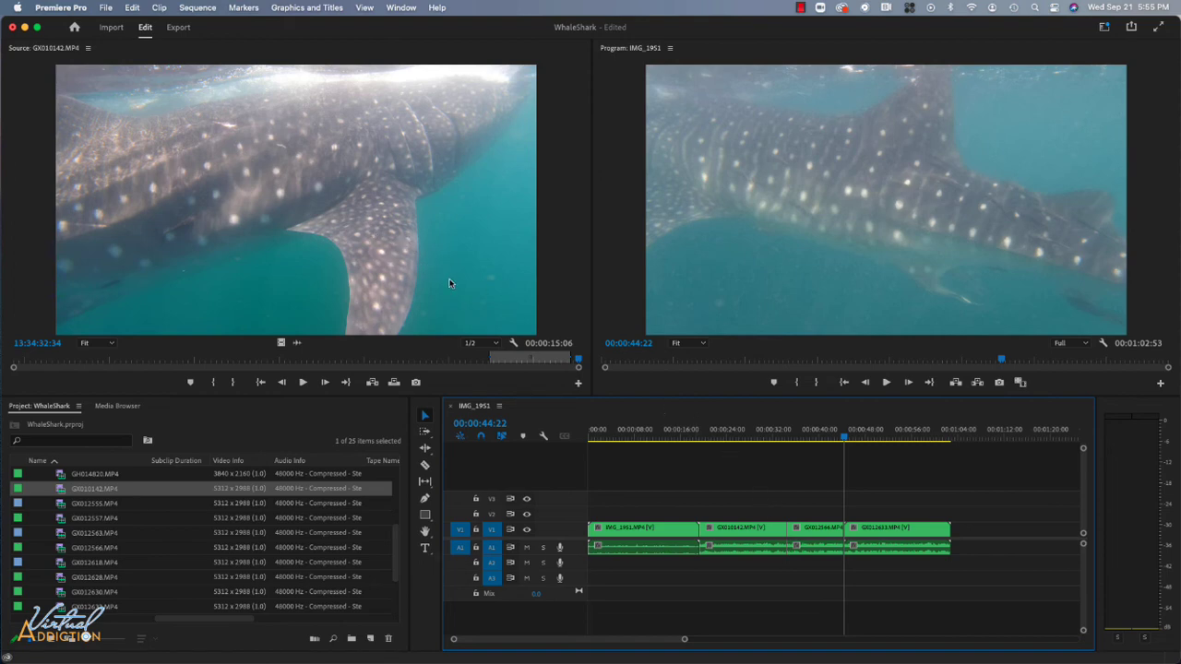
pyautogui.moveTo(450, 283); pyautogui.dragTo(850, 537)
pyautogui.click(394, 229)
pyautogui.moveTo(590, 358); pyautogui.dragTo(857, 535)
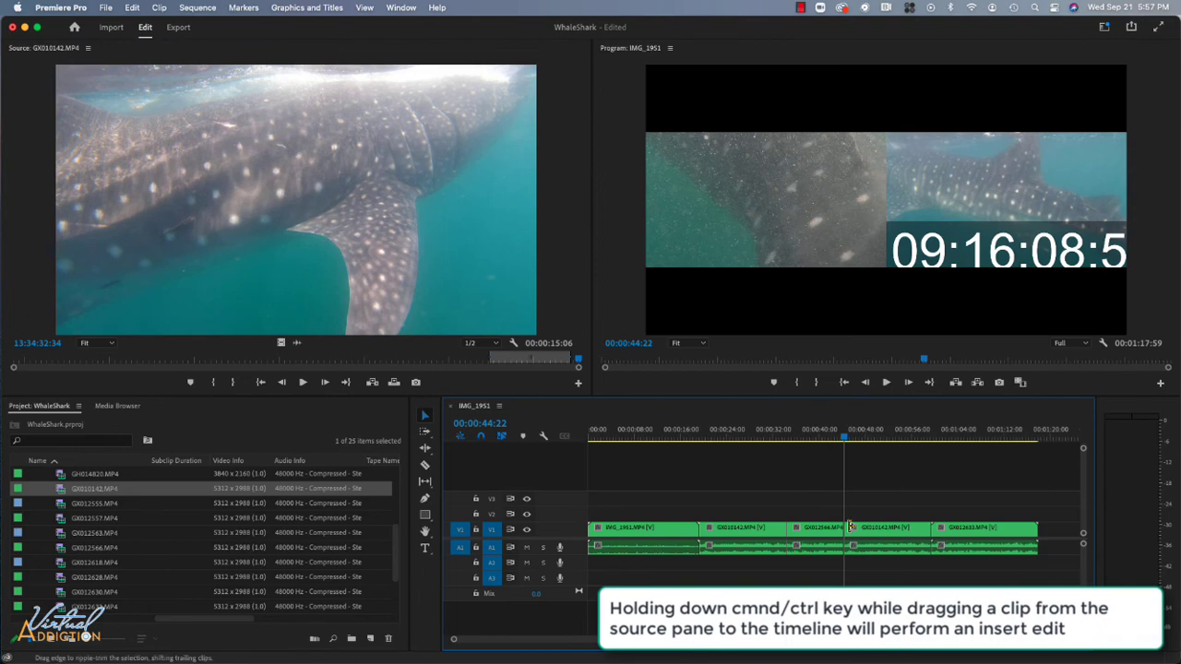